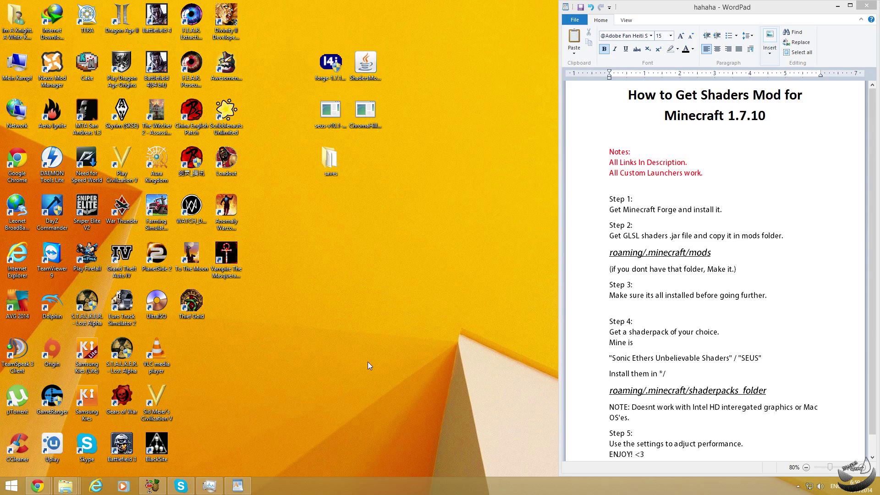
Switch to Chrome and examine the Minecraft Forge downloads page for the recommended Windows installer, and return to the desktop.
click(38, 485)
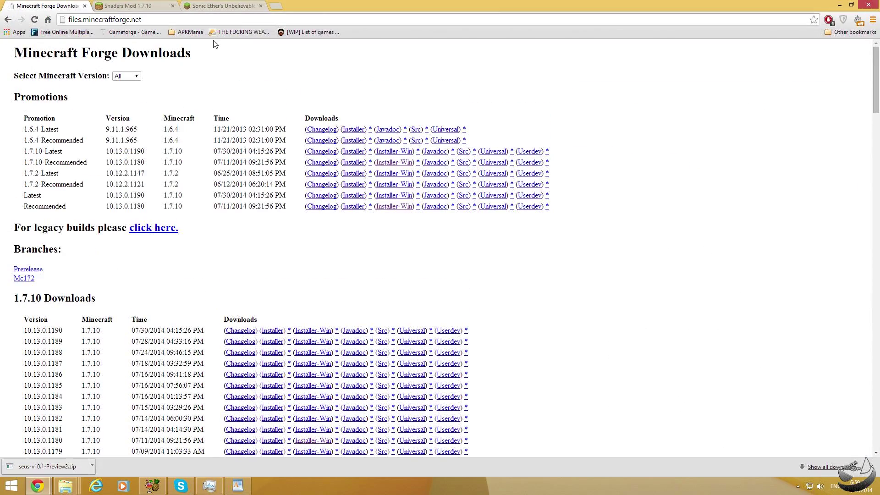
drag(145, 206, 291, 229)
click(231, 214)
click(291, 222)
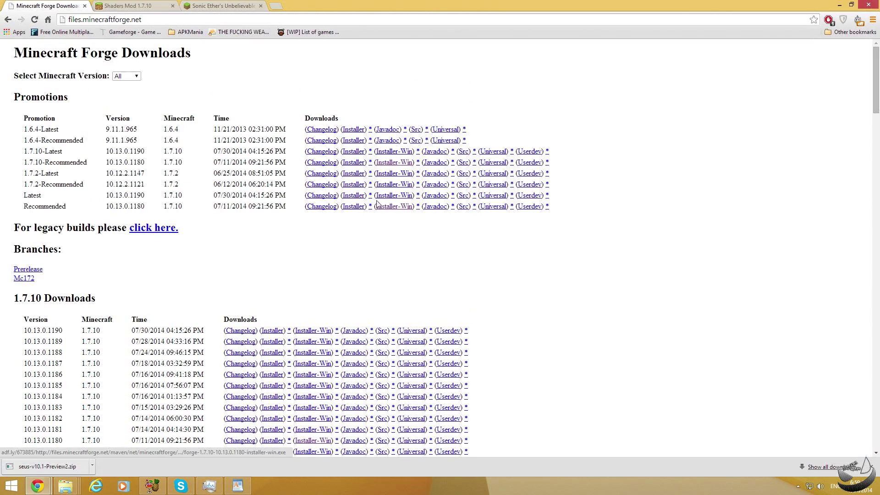
click(837, 5)
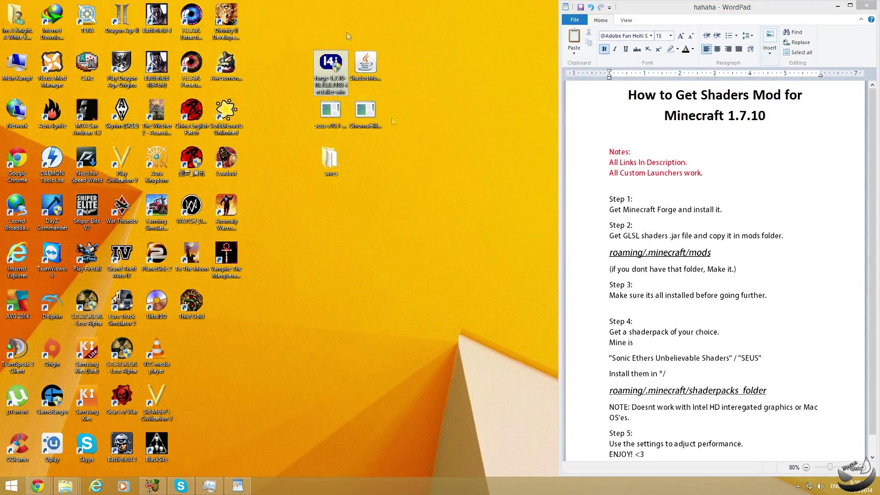
Run the Forge 1.7.10 installer from the desktop and start the client installation in the default .minecraft path.
right_click(419, 198)
click(447, 237)
click(335, 81)
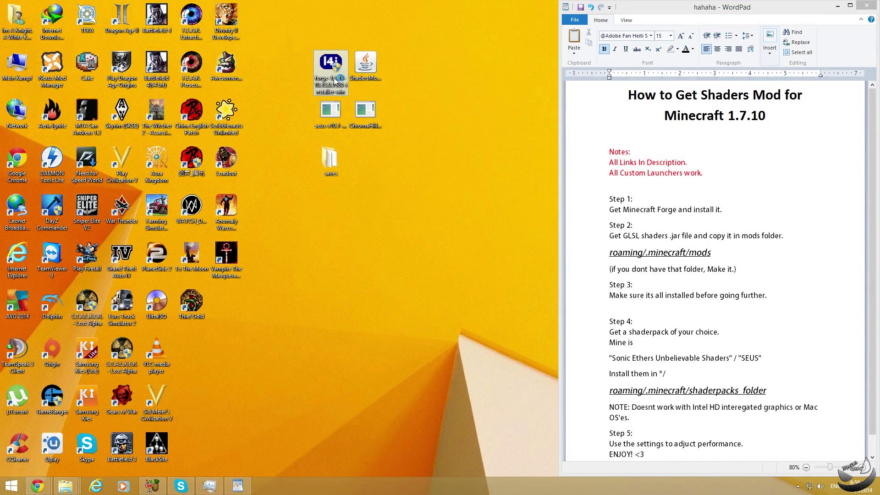
key(Return)
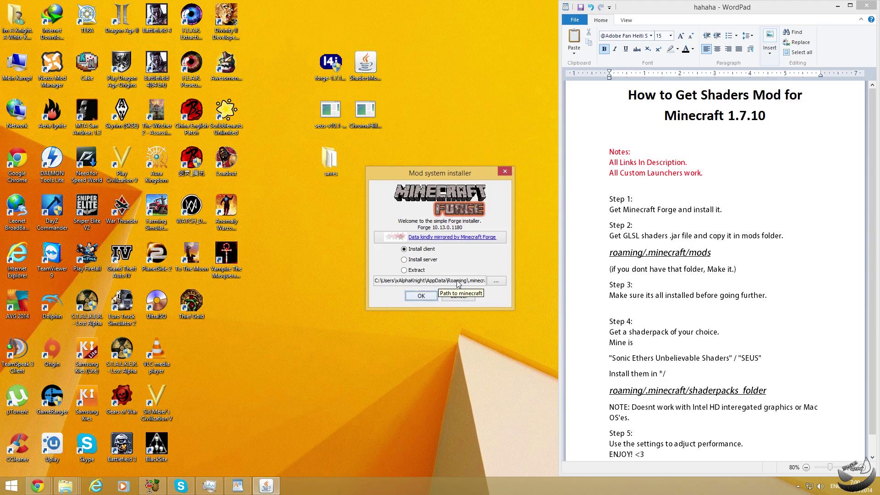
click(425, 297)
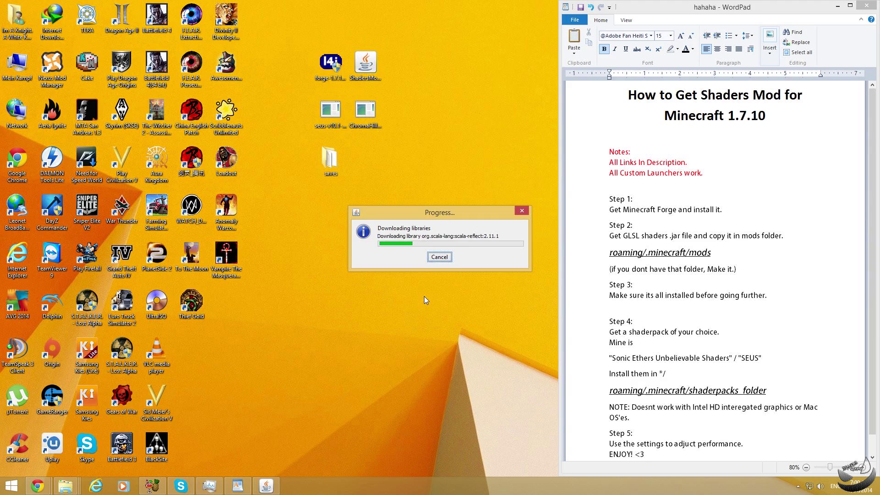
Switch to Chrome and examine the Shaders Mod 1.7.10 page's download link, and return to the desktop.
click(37, 486)
click(162, 436)
click(170, 5)
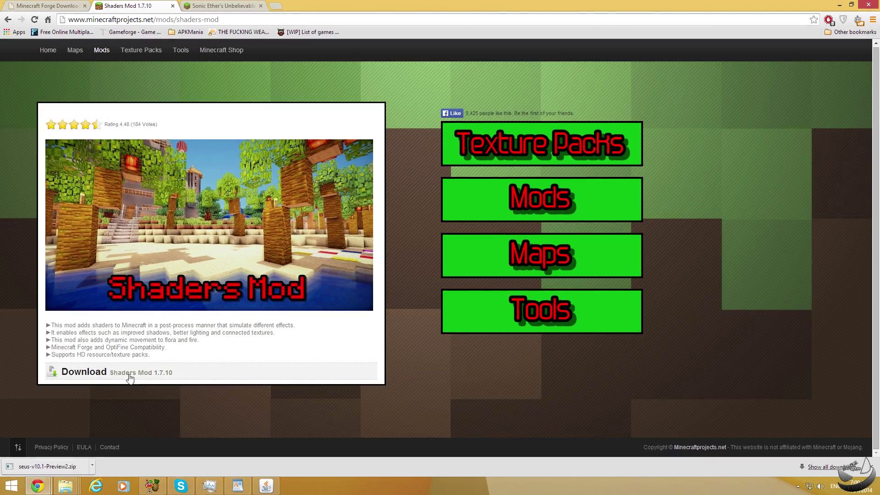
drag(196, 377, 118, 374)
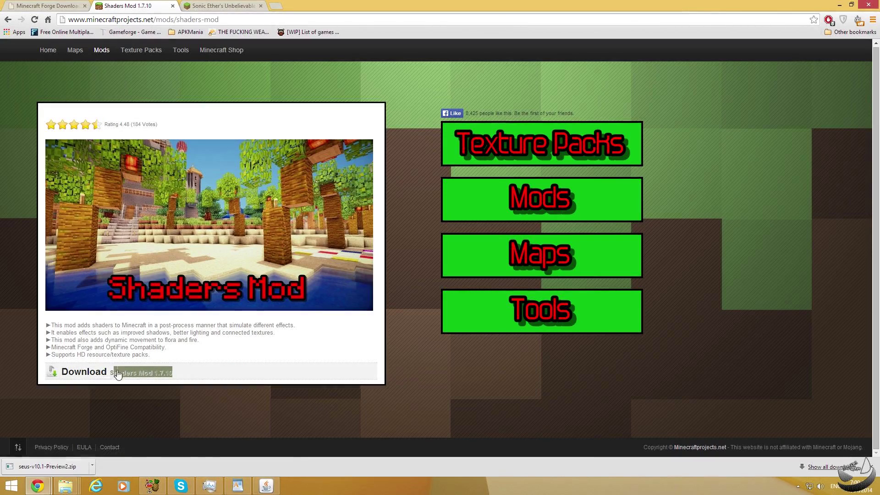
click(227, 379)
click(839, 5)
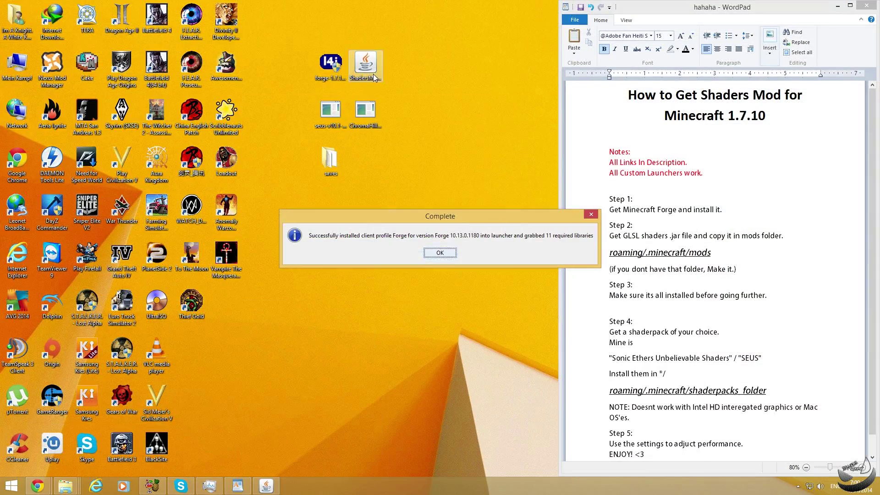
Dismiss the Forge installer's completion message and open the .minecraft folder inside %appdata%.
key(Return)
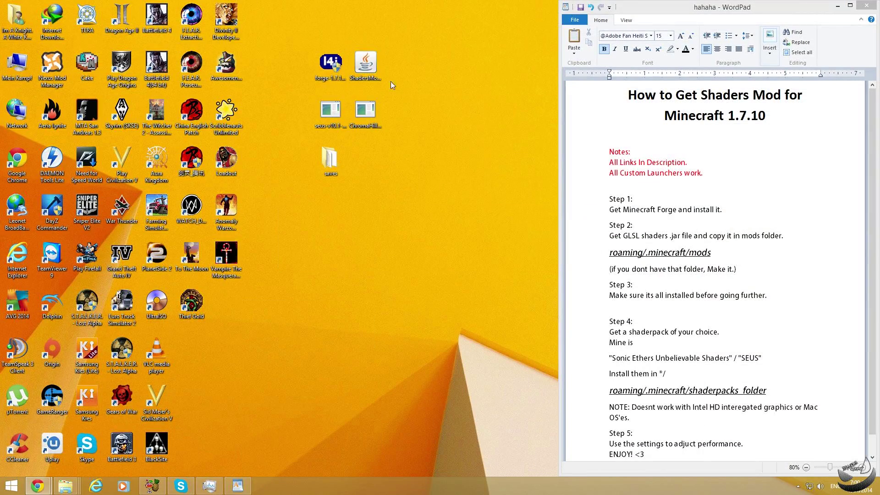
click(365, 67)
click(411, 100)
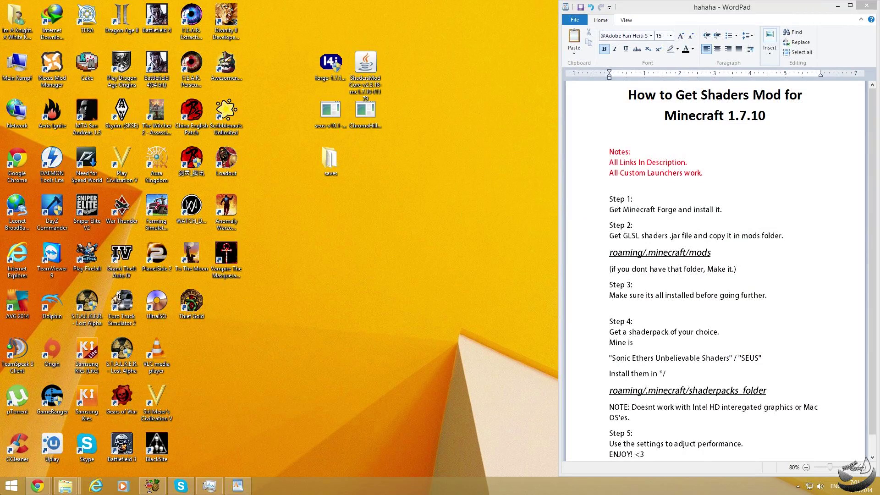
key(super+r)
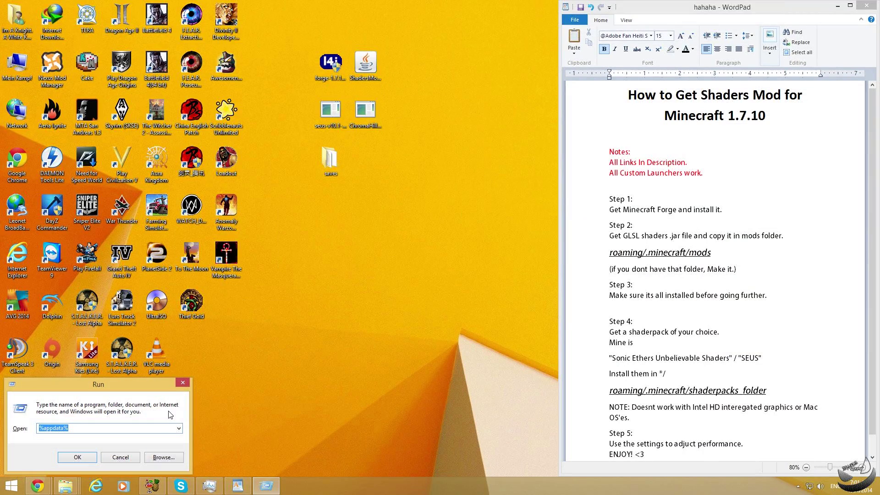
key(Return)
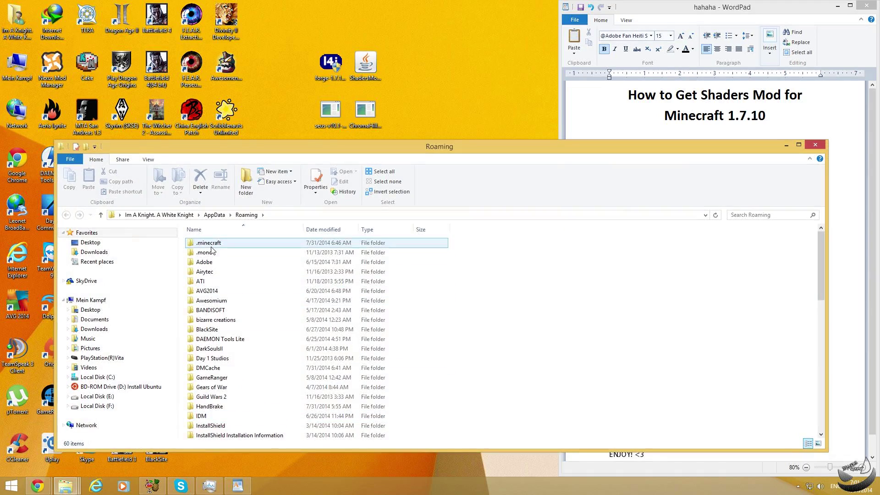
double_click(256, 243)
drag(442, 150, 432, 183)
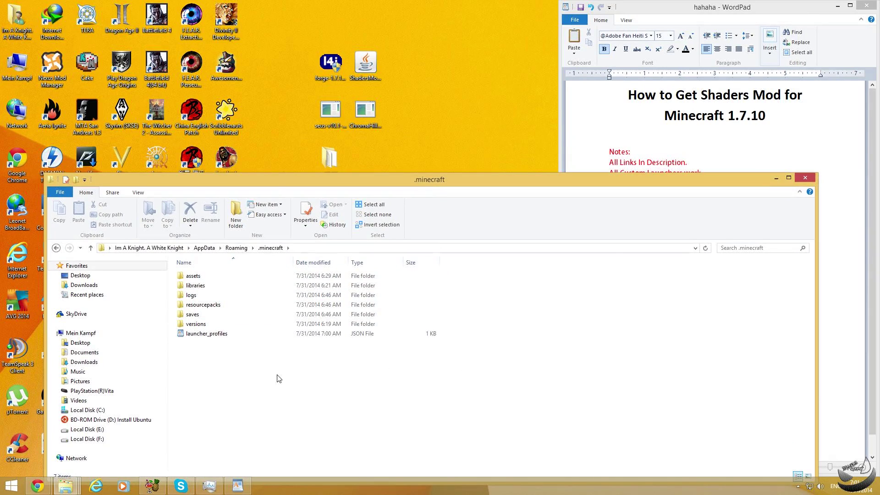
Create a new folder named mods inside .minecraft, following Step 2 of the instructions.
click(609, 136)
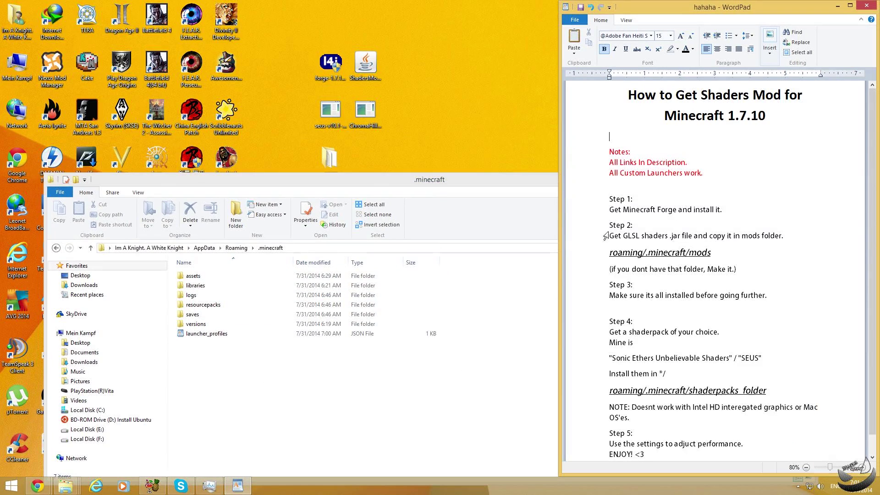
drag(608, 225, 756, 275)
click(403, 315)
right_click(212, 358)
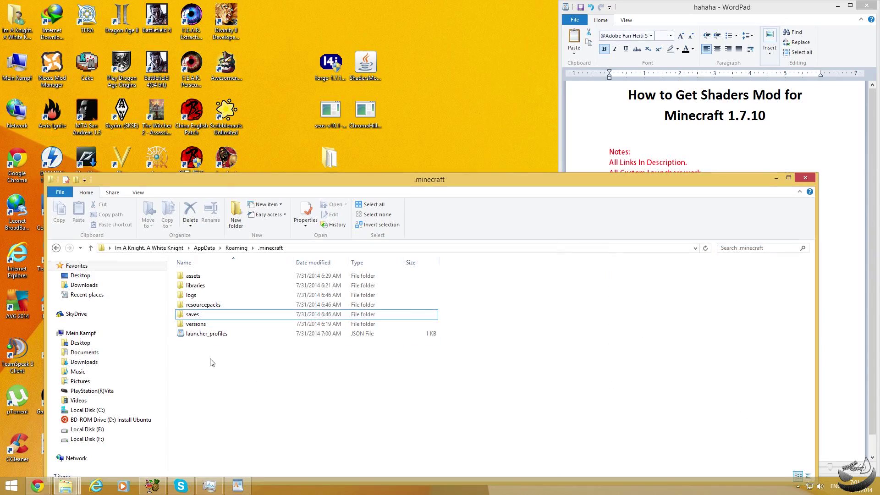
mouse_move(247, 339)
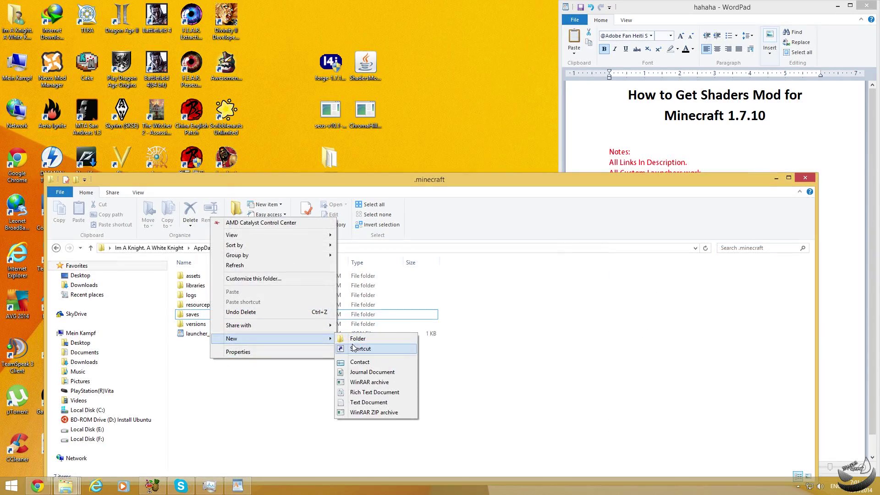
click(357, 339)
text(mods)
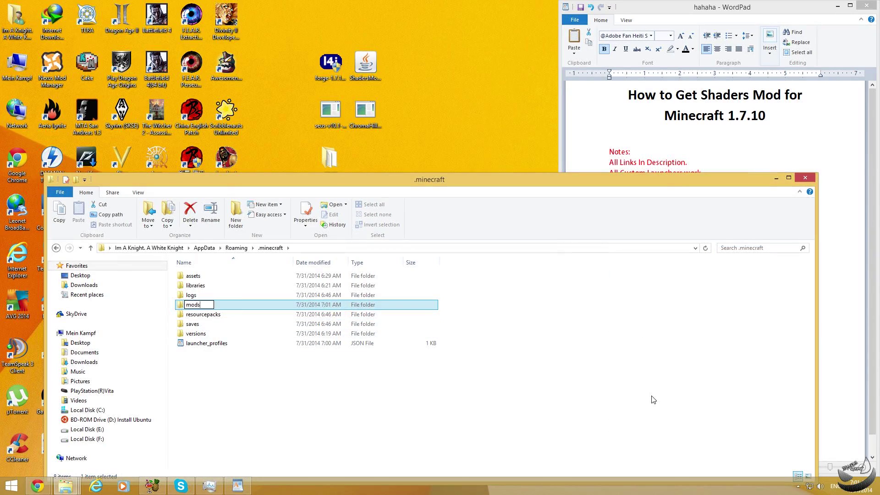
key(Return)
Move the ShadersModCore-v2.3.18-mc1.7.10 jar from the desktop into the mods folder and close the folder window.
click(378, 67)
drag(378, 65, 284, 330)
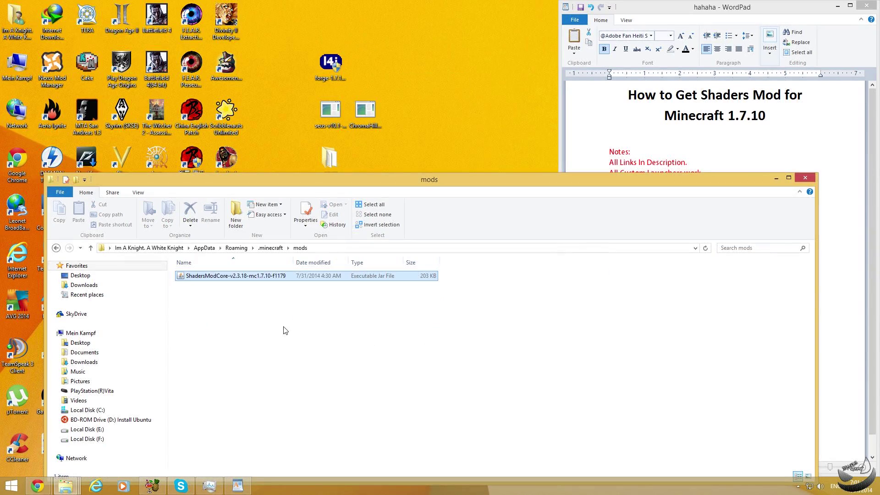
right_click(484, 117)
click(500, 155)
click(805, 179)
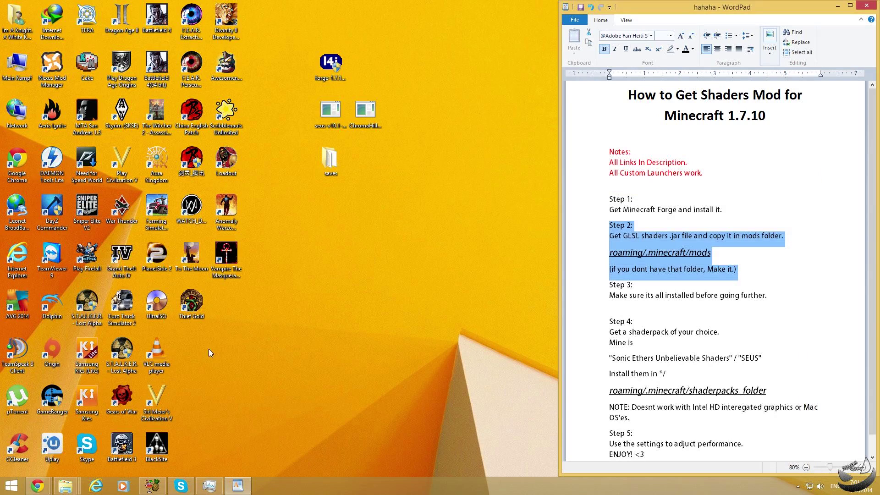
Launch Cake from the desktop, allow it to run, and continue with the existing launcher account.
click(630, 295)
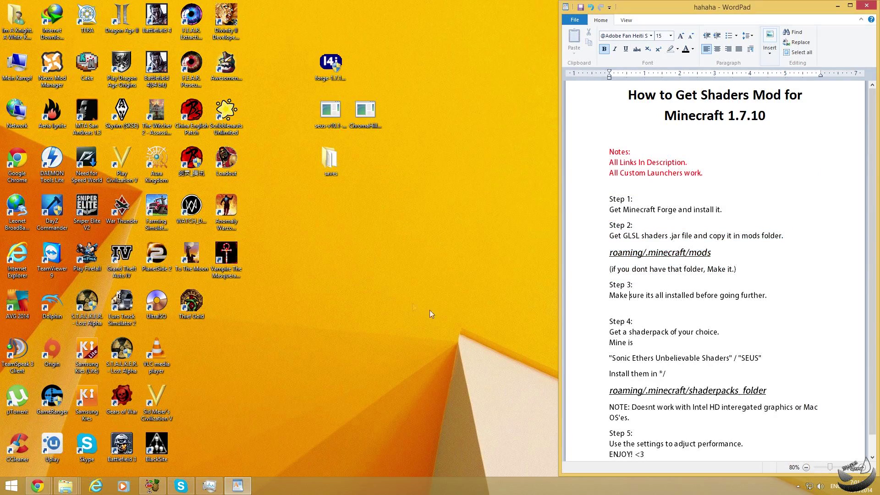
click(82, 76)
right_click(82, 76)
click(98, 79)
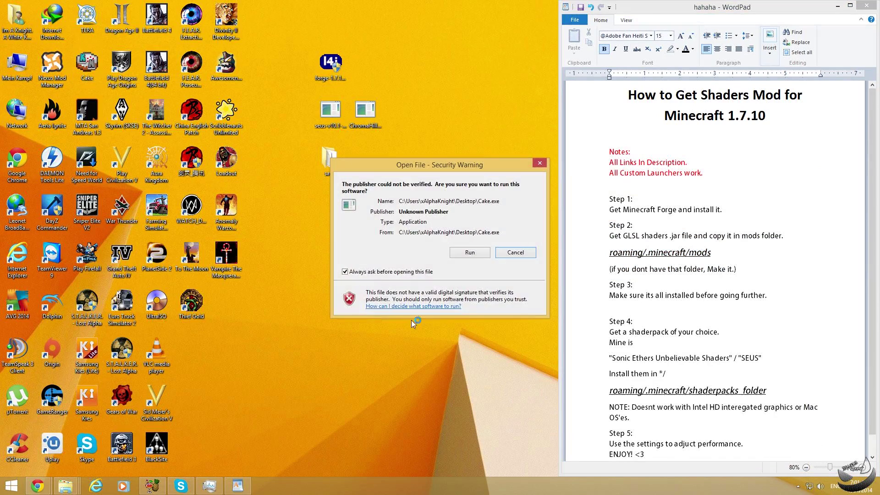
click(476, 258)
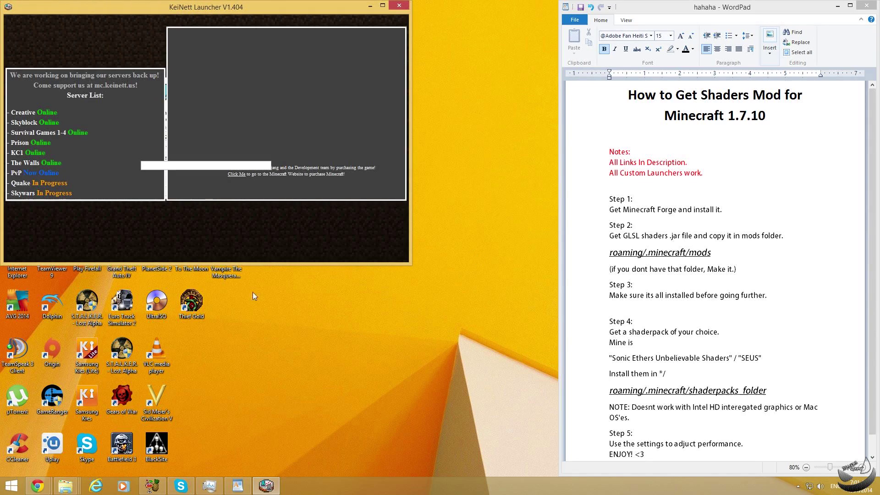
click(263, 138)
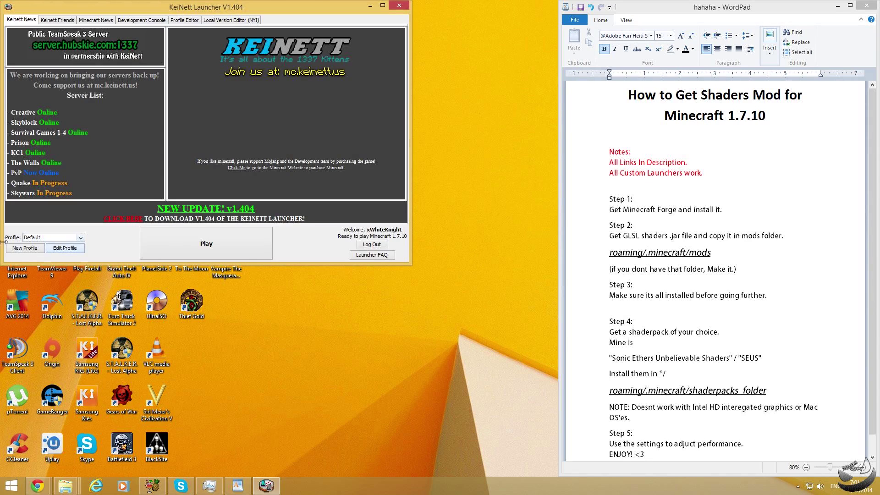
Select the Forge profile in the launcher, continue with the existing account again, and start Minecraft.
click(50, 238)
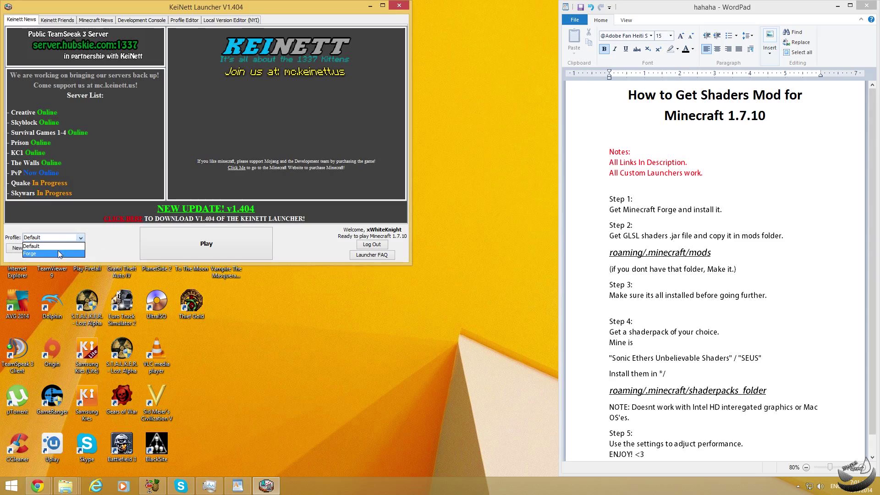
click(44, 255)
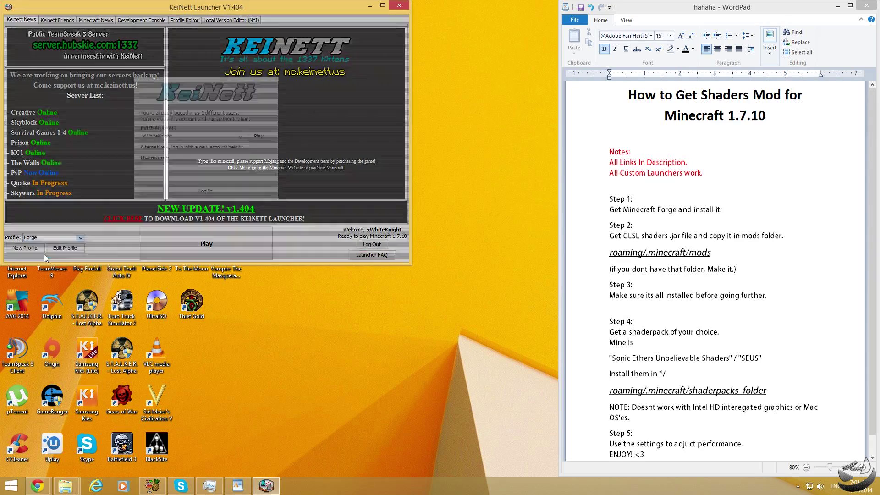
click(269, 138)
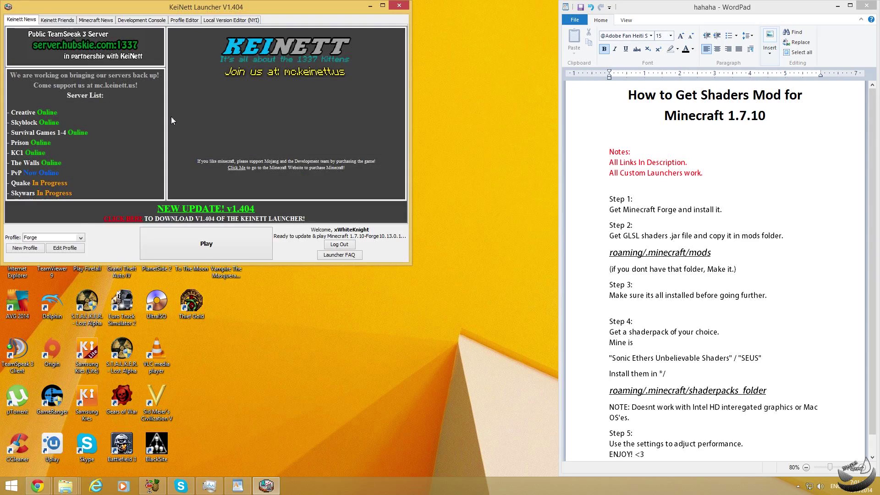
click(165, 239)
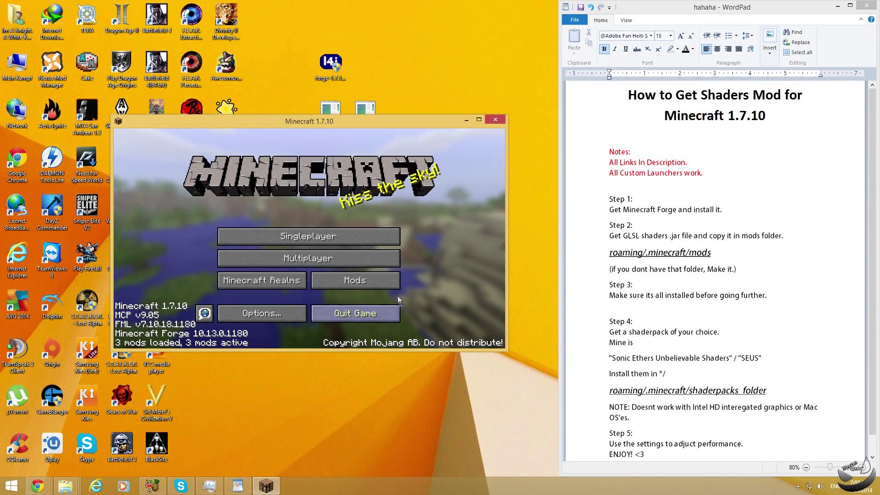
Close the Minecraft 1.7.10 game window and refresh the desktop.
click(573, 299)
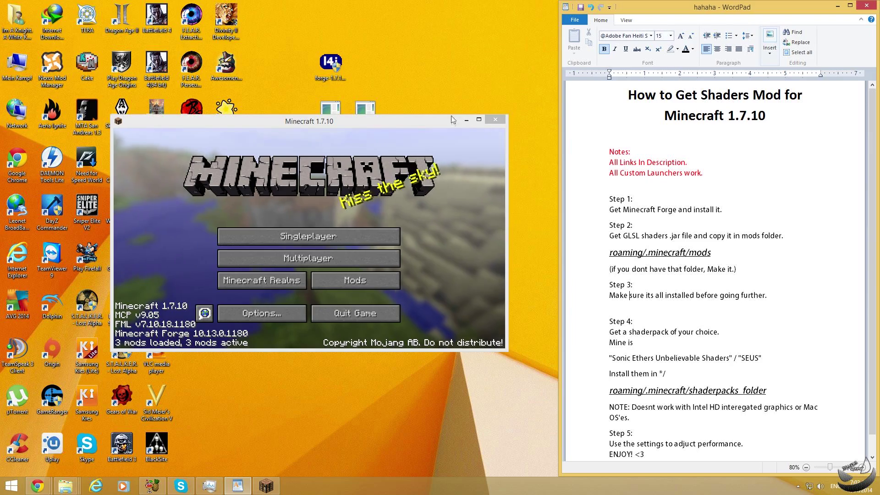
click(497, 120)
right_click(457, 205)
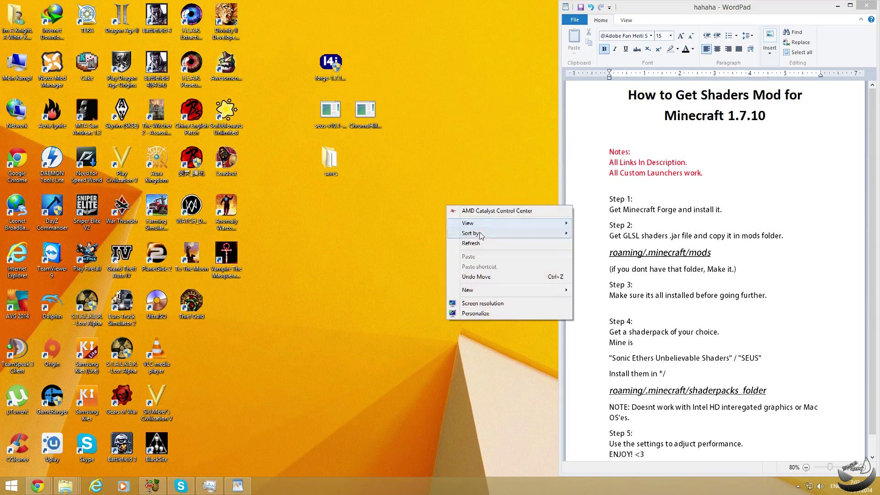
click(482, 241)
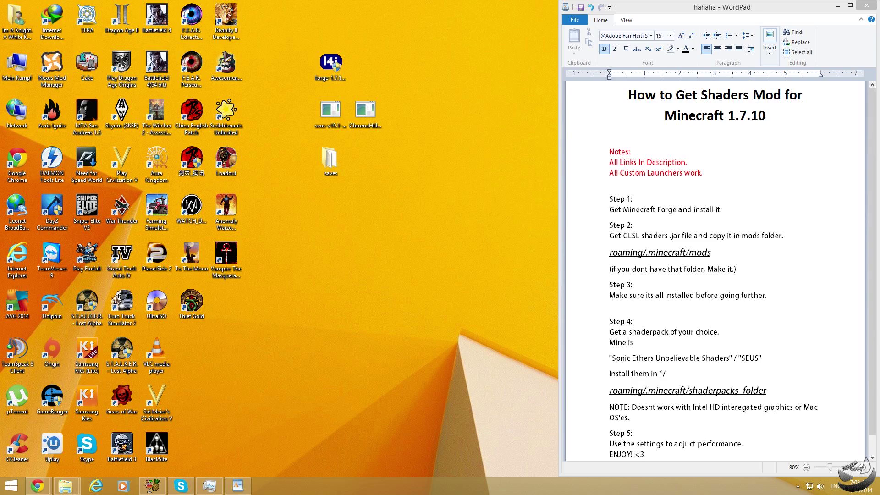
click(630, 295)
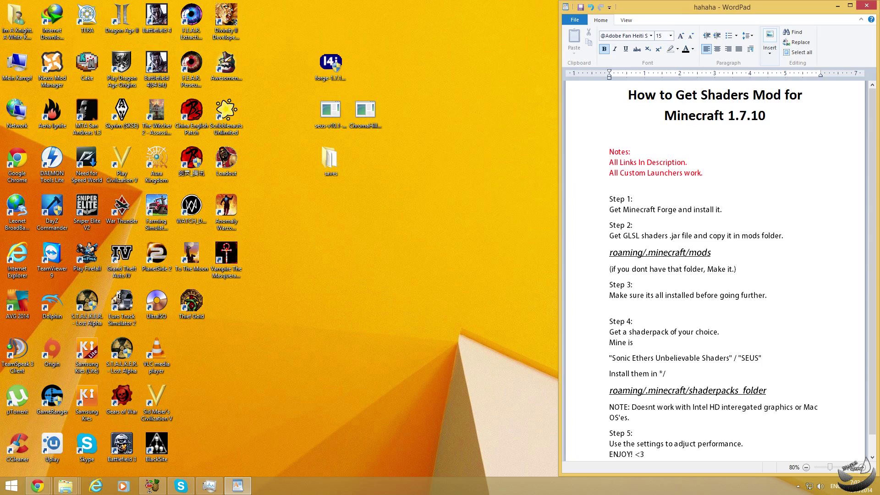
right_click(355, 219)
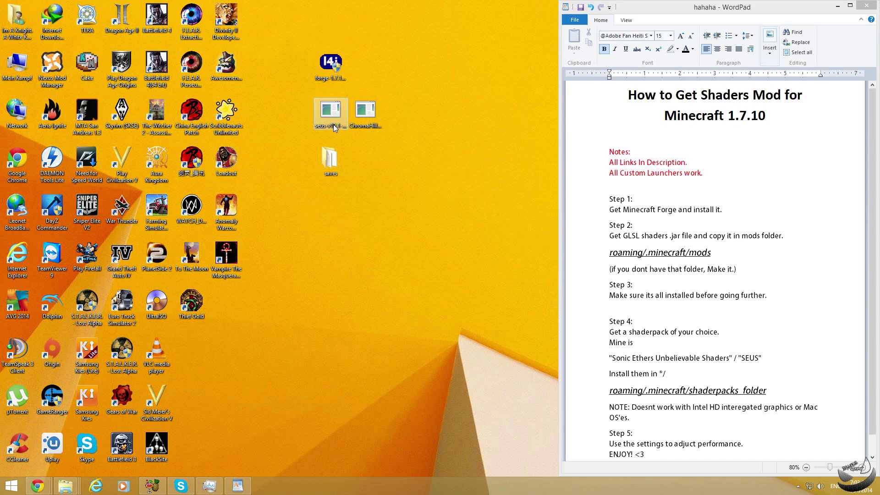
click(369, 135)
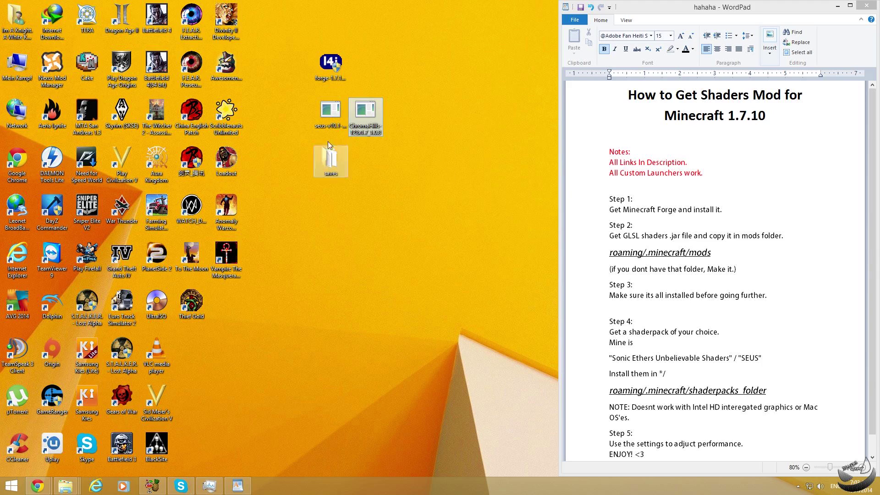
drag(332, 135, 359, 95)
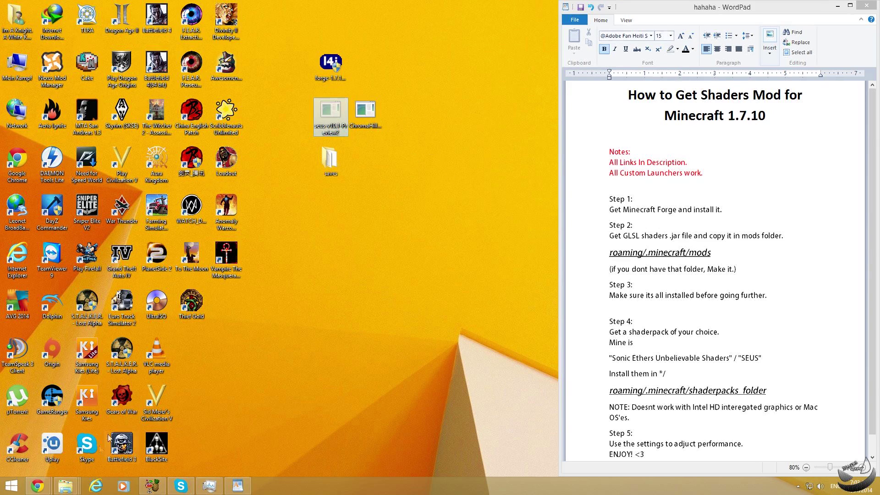
Move the cut seus-v10.1-Preview2 archive from the desktop into the .minecraft\shaderpacks folder and minimize the folder window.
click(66, 485)
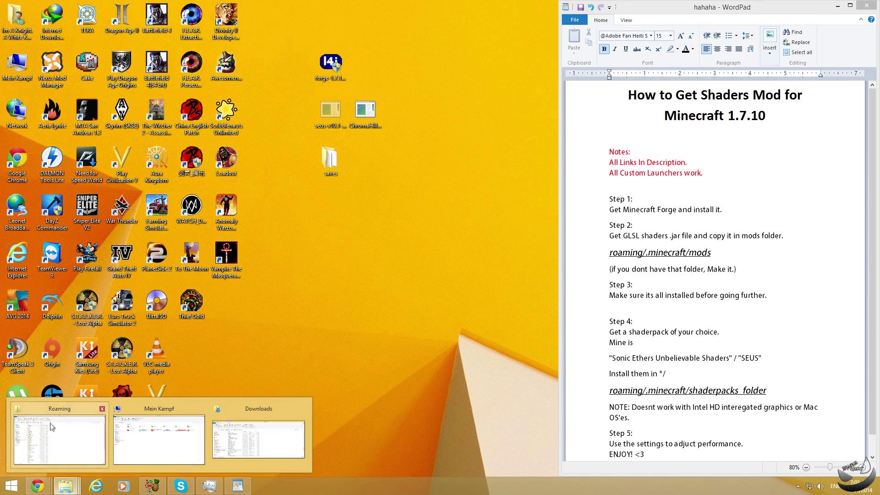
click(60, 439)
key(Return)
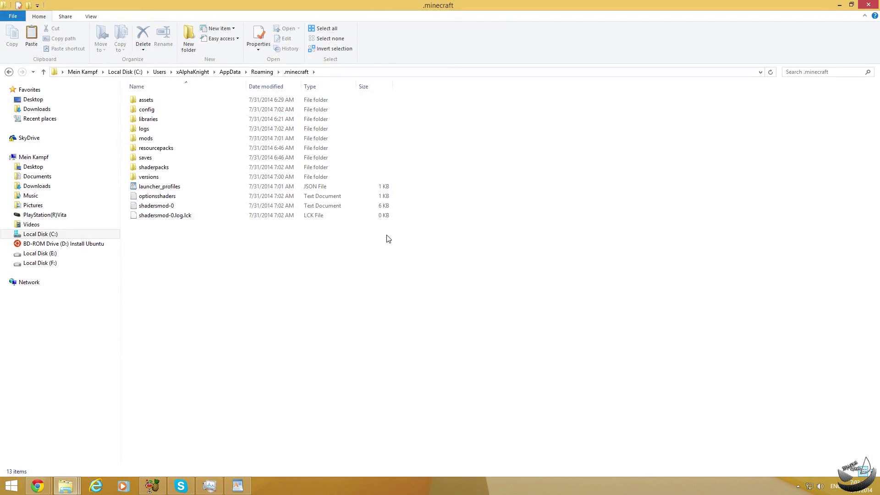
click(178, 169)
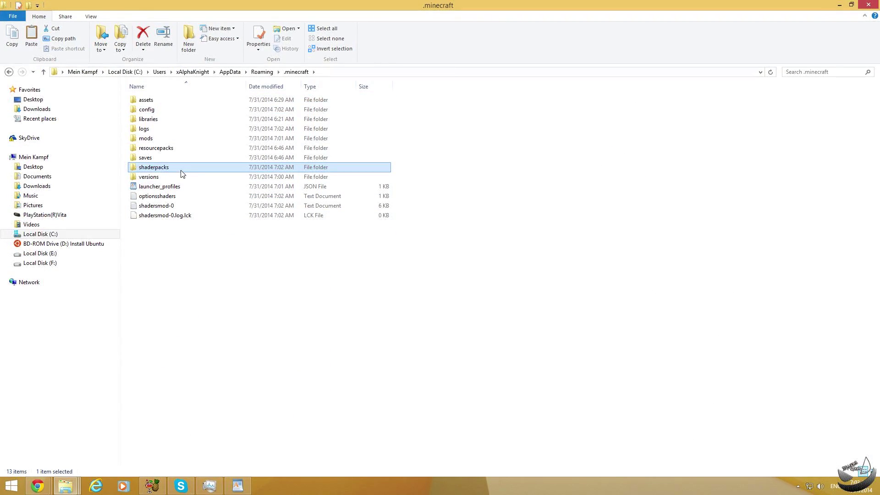
double_click(183, 168)
key(ctrl+v)
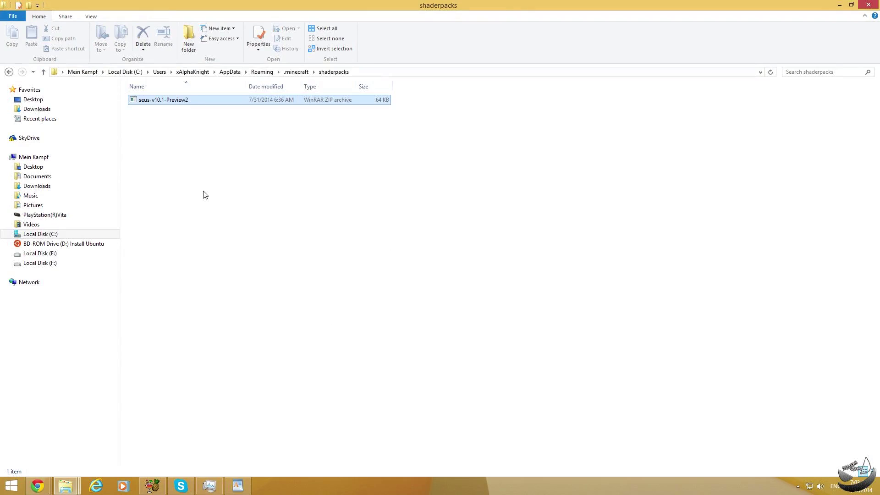
click(205, 194)
click(843, 5)
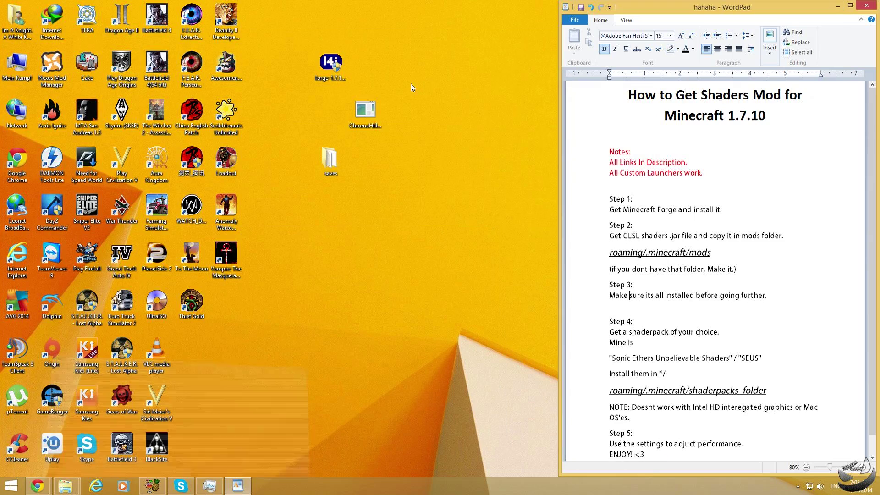
Move the ChromaHills-128x1.7_1.0.8 archive from the desktop into the .minecraft\resourcepacks folder.
mouse_move(65, 488)
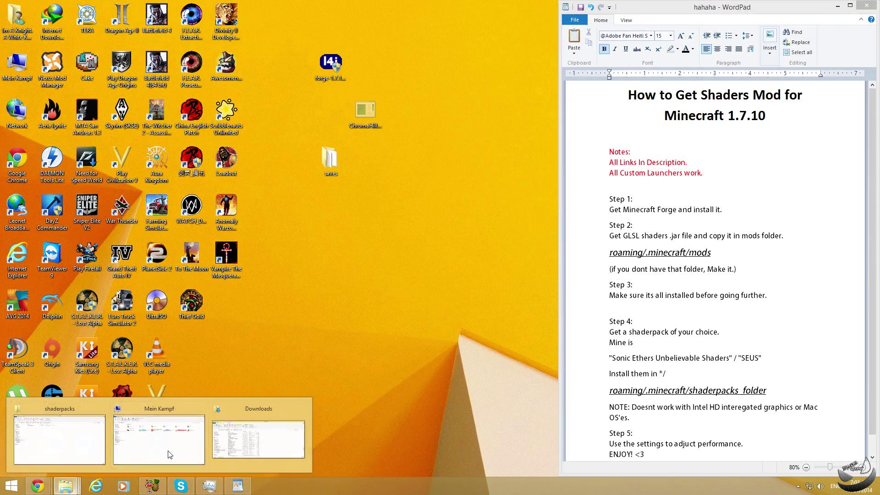
click(170, 453)
key(BackSpace)
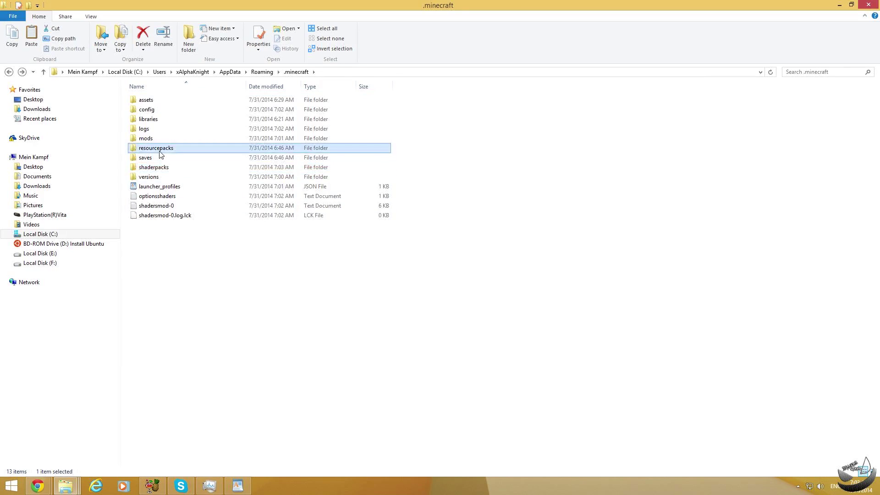
double_click(161, 148)
key(ctrl+v)
click(233, 197)
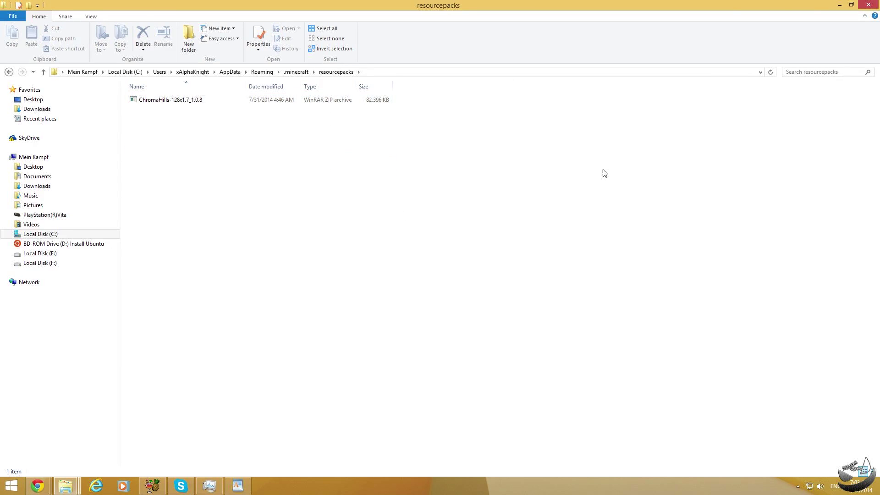
Move the saves folder from the desktop into the .minecraft folder.
key(BackSpace)
key(BackSpace)
key(Return)
key(super+d)
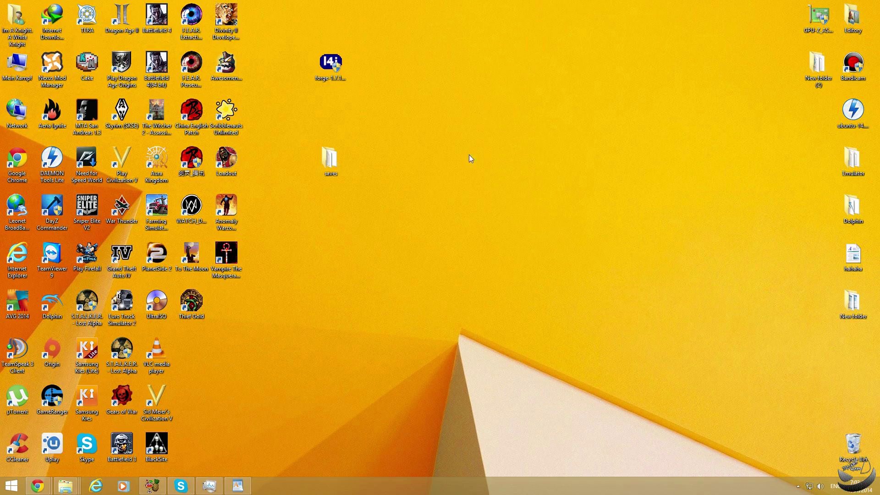
click(65, 486)
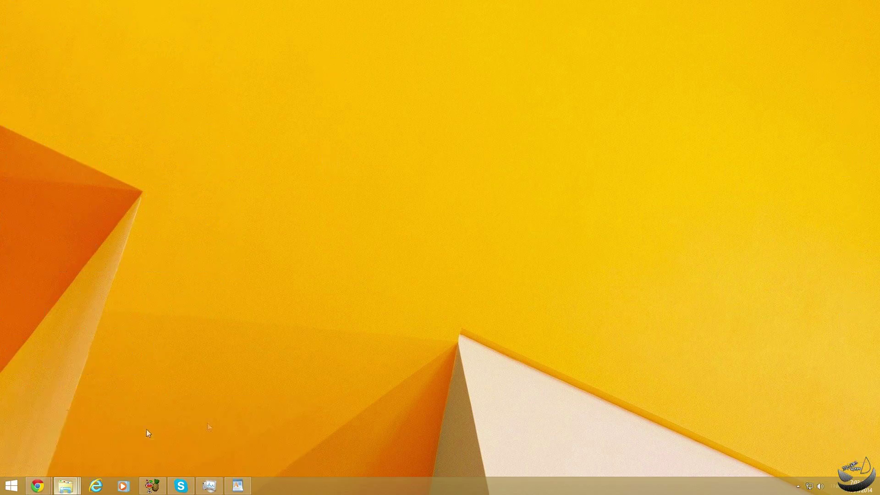
click(147, 429)
click(74, 490)
click(114, 438)
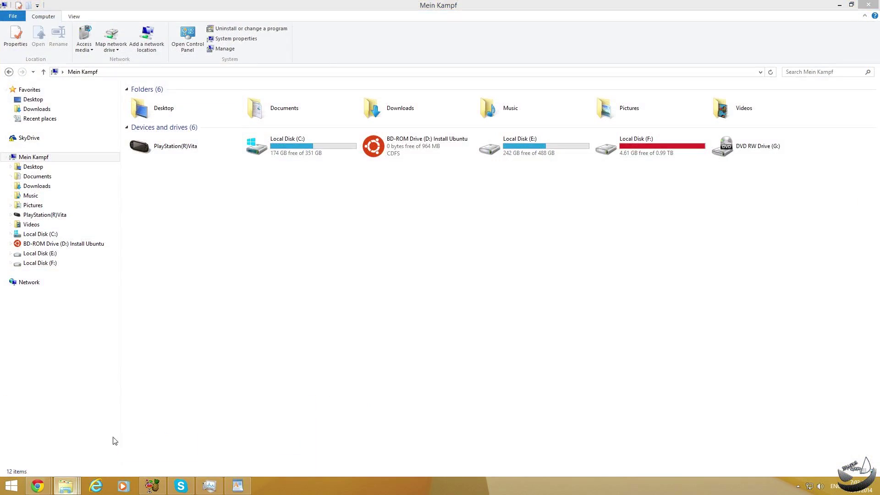
Bring up the WordPad instructions and read through to Step 5.
click(238, 486)
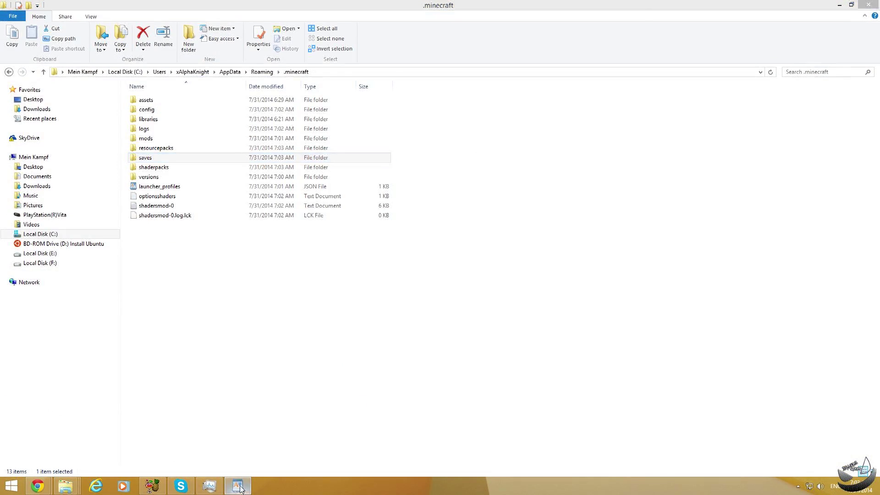
scroll(629, 275, down, 1)
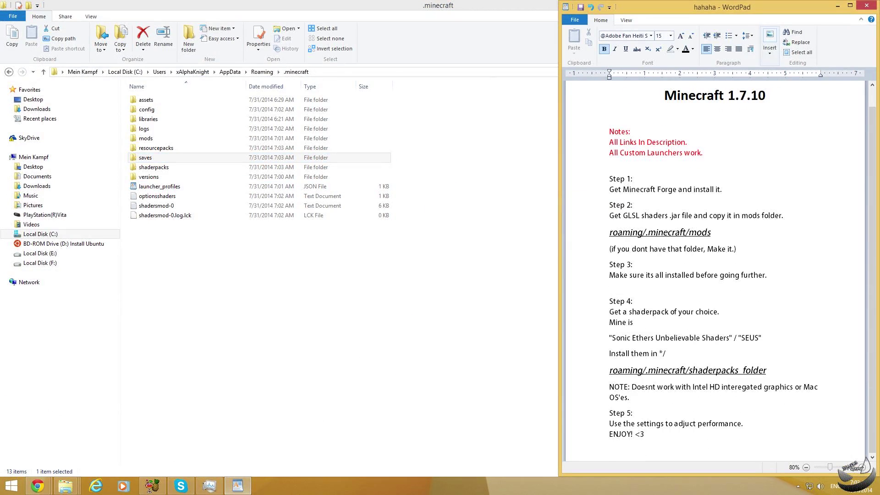
Launch Cake from the desktop and allow it to run.
key(super+d)
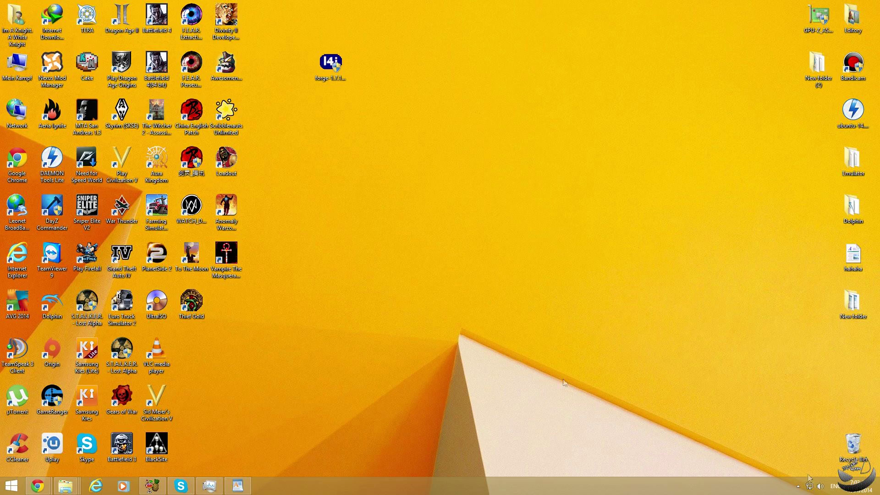
double_click(121, 68)
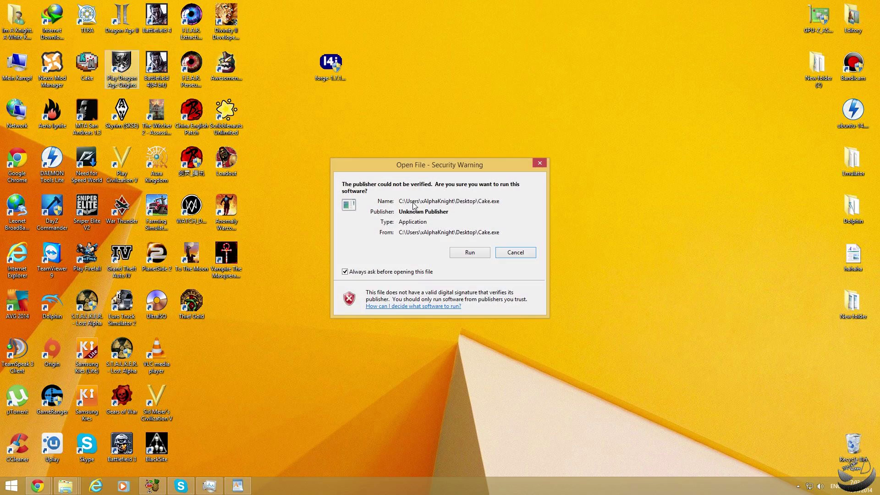
click(482, 253)
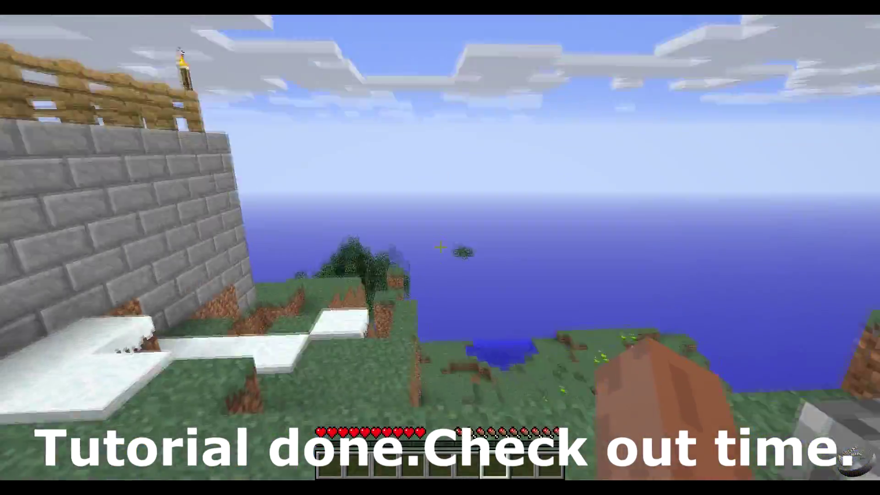
Pause the game and select seus-v10.1-Preview2.zip as the shaderpack in the shader options.
key(s)
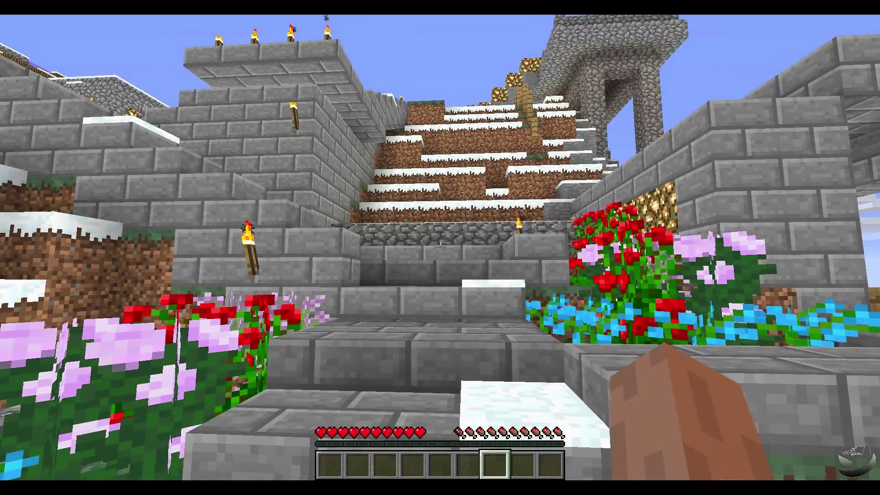
key(Escape)
click(414, 259)
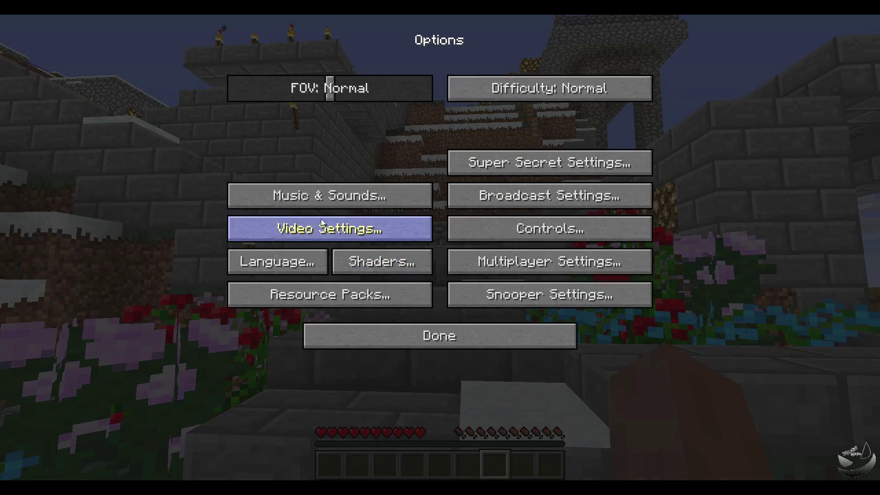
click(391, 270)
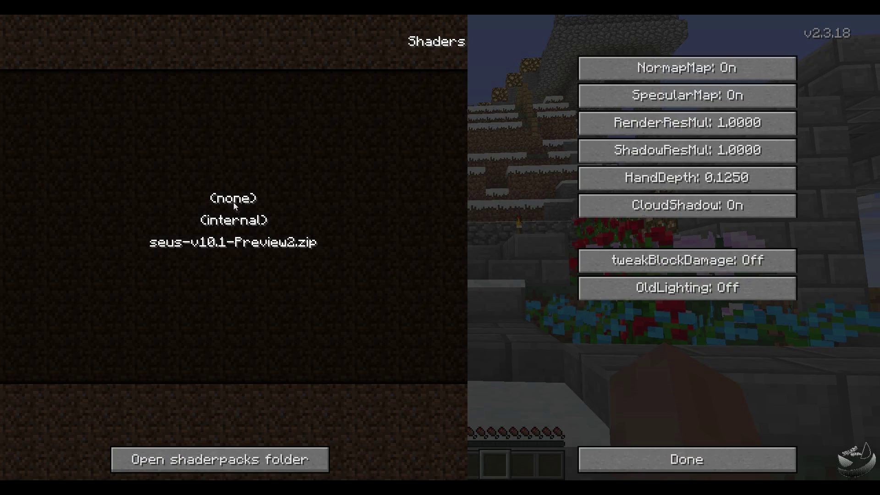
click(218, 243)
click(656, 460)
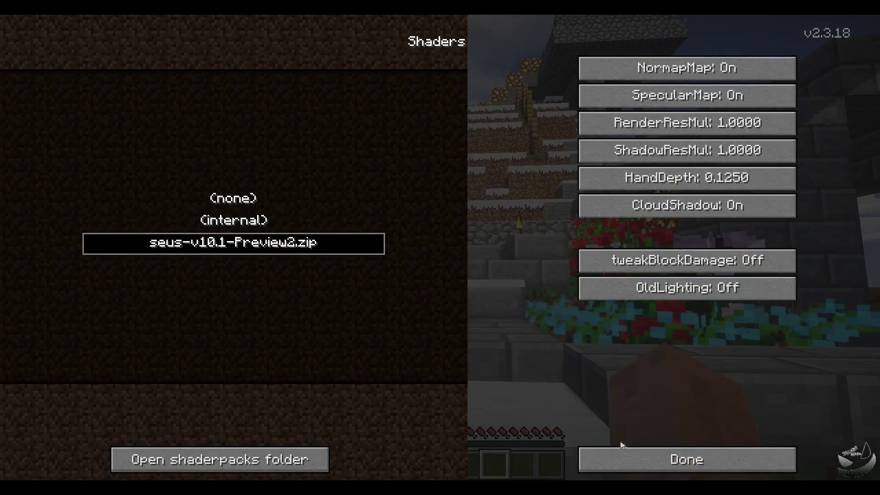
Return to the Minecraft world and move around to inspect how the shaders render the scenery.
key(Escape)
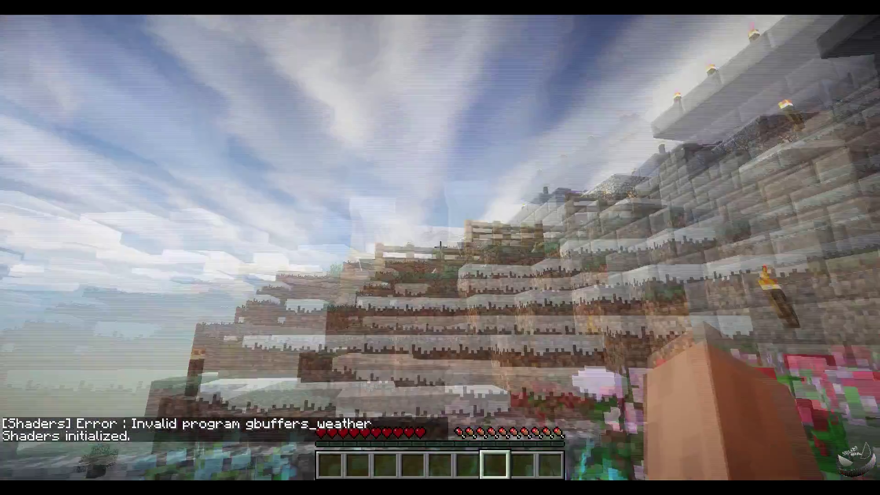
key(w)
key(space)
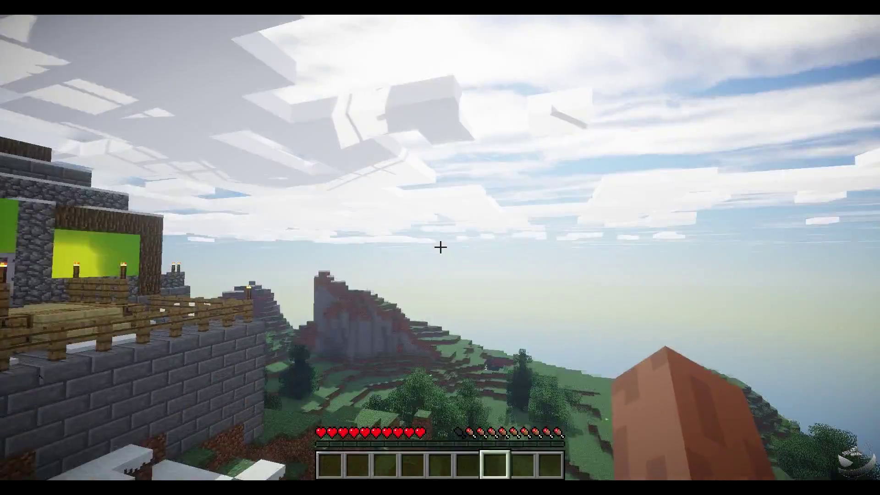
Turn clouds off in the game's video settings and go back to the game menu.
key(Escape)
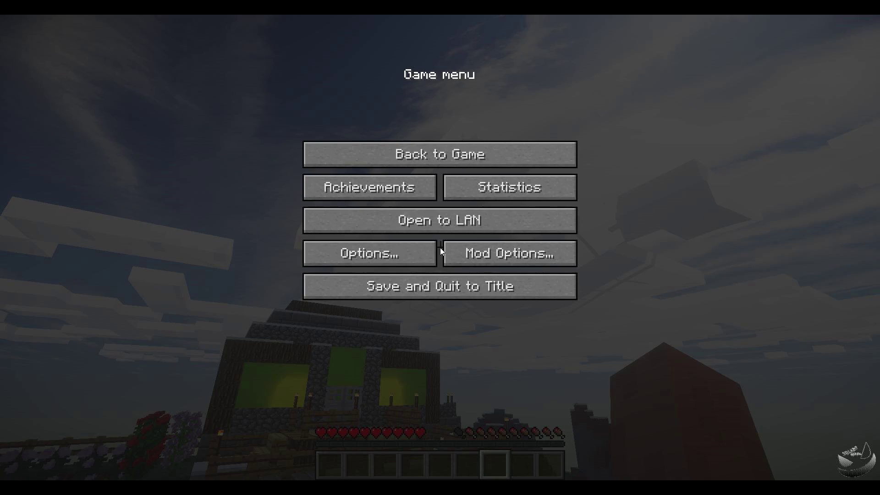
click(408, 252)
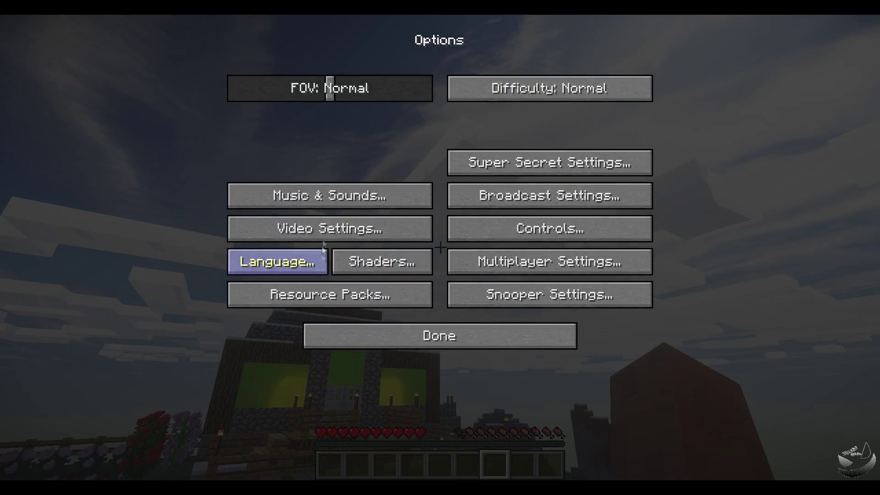
click(323, 234)
click(331, 221)
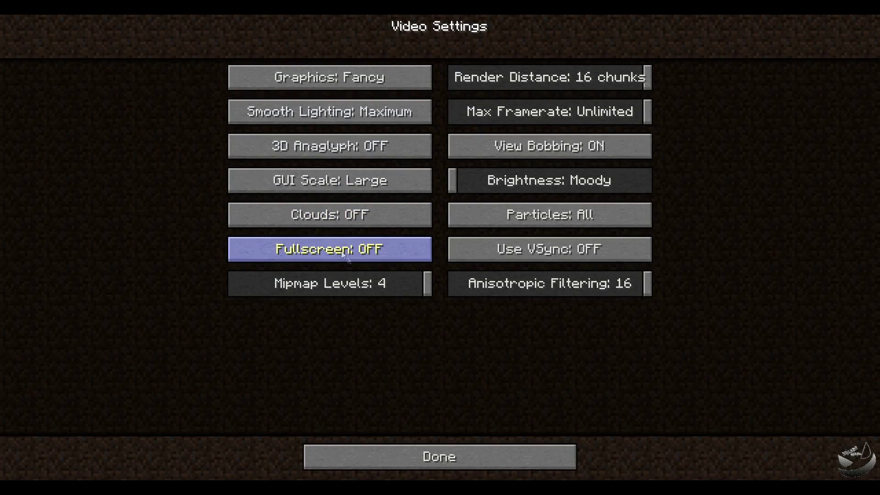
click(428, 459)
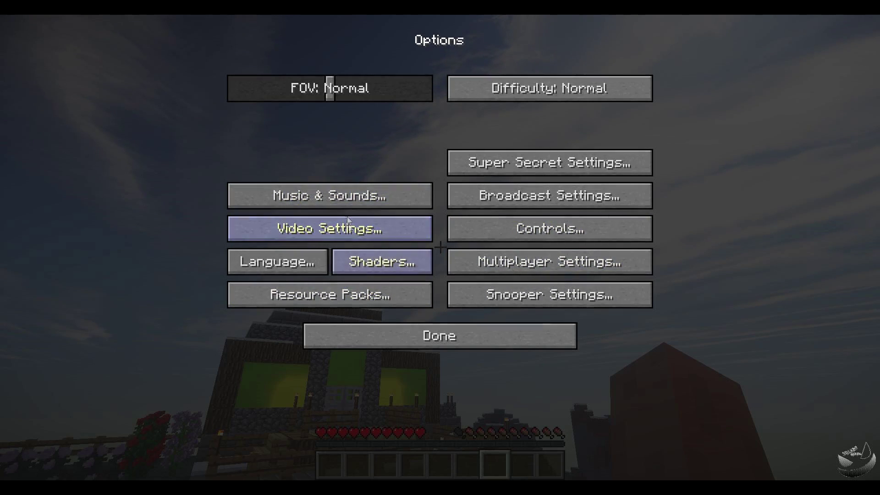
click(433, 330)
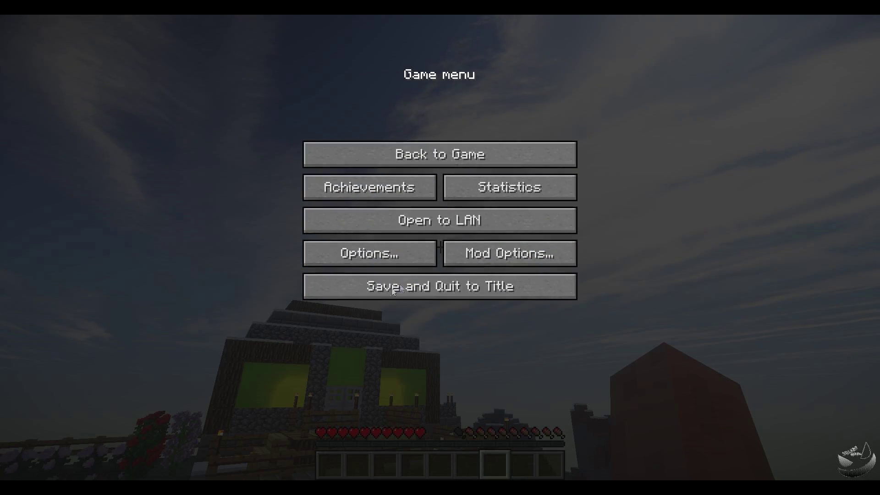
Enable the ChromaHills-128x1.7_1.0.8.zip resource pack and return to the game.
click(431, 257)
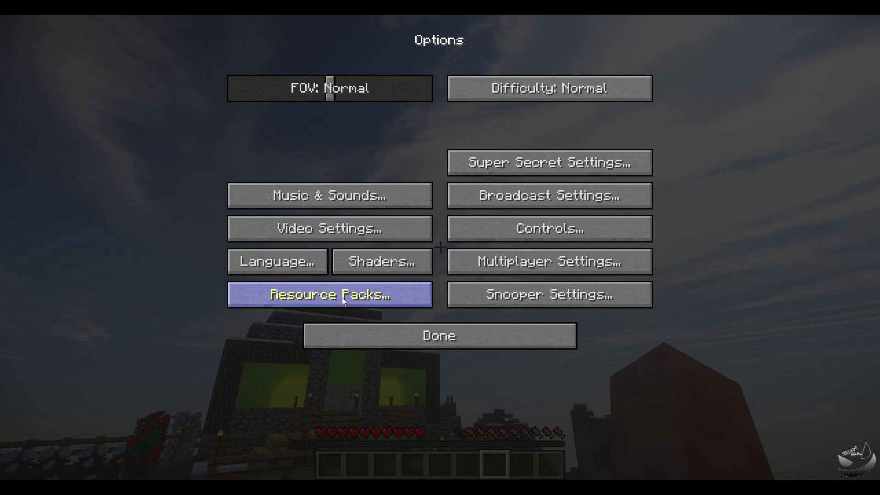
click(342, 297)
click(183, 103)
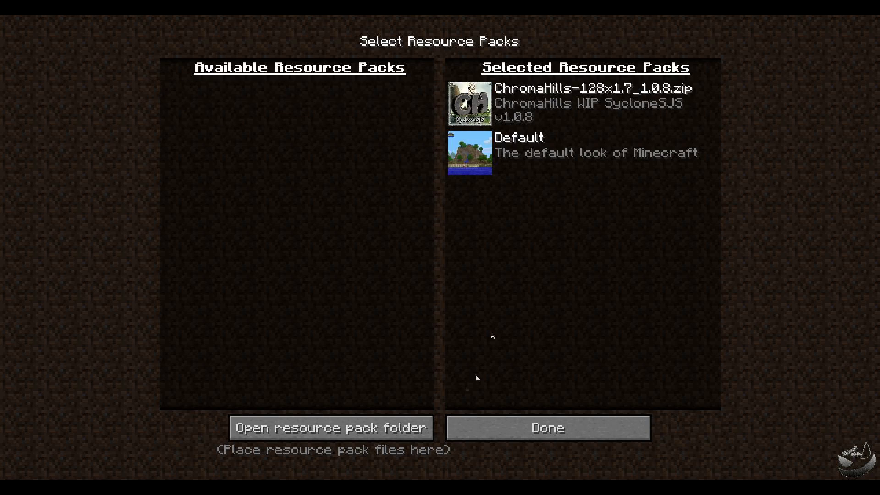
click(502, 421)
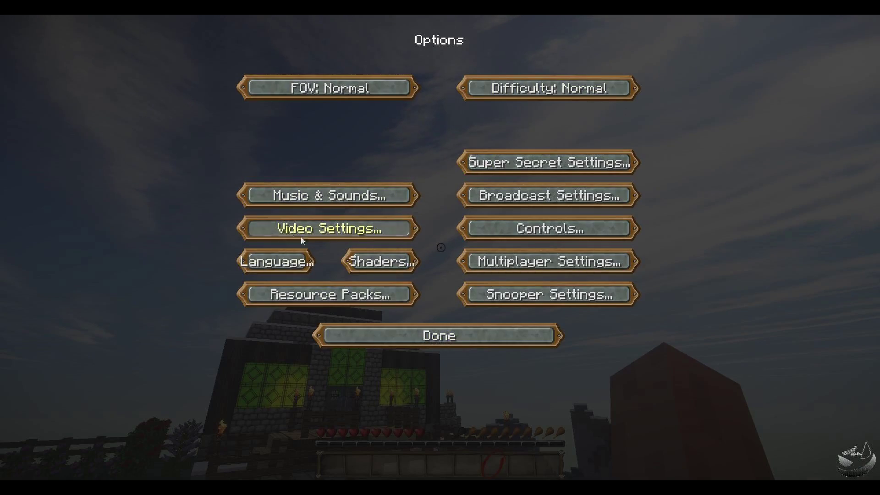
click(449, 328)
click(440, 152)
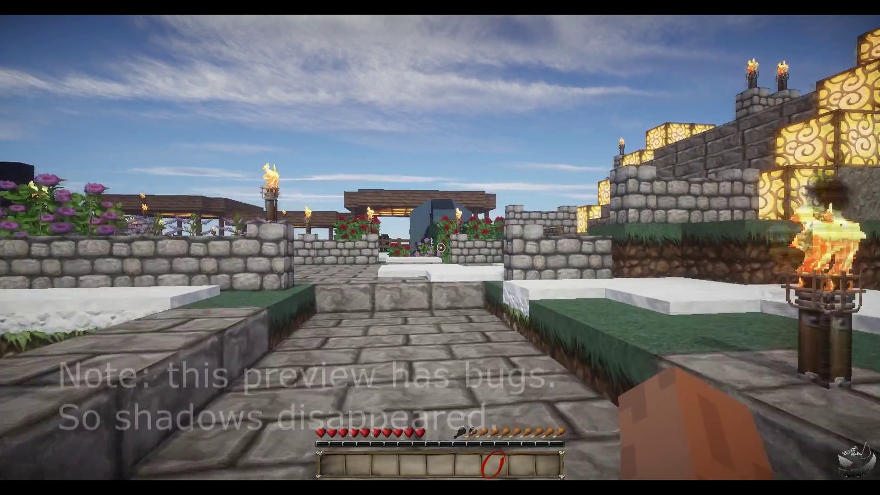
Open the shader options from the paused game, turn tweakBlockDamage and OldLighting on, and turn CloudShadow off.
key(Escape)
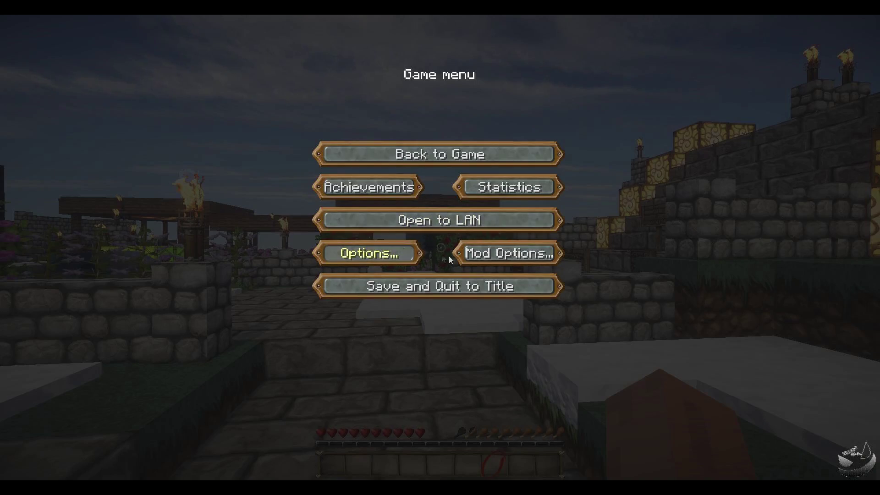
click(380, 257)
click(389, 263)
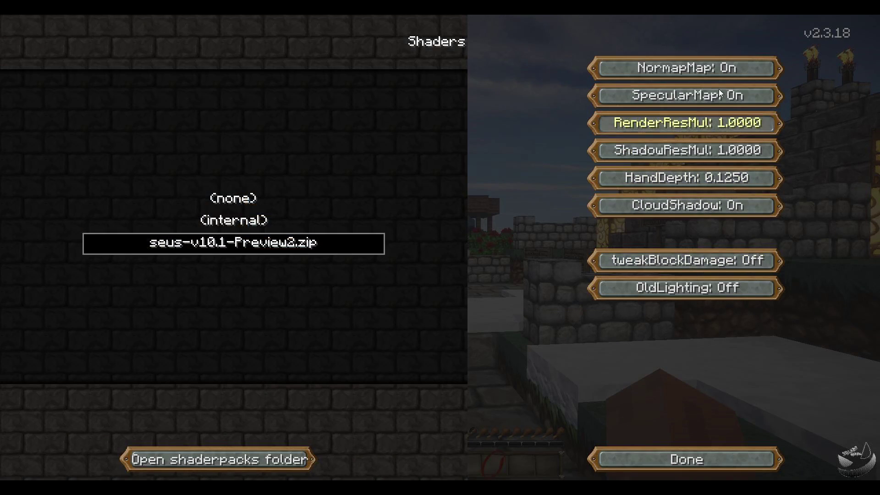
click(717, 339)
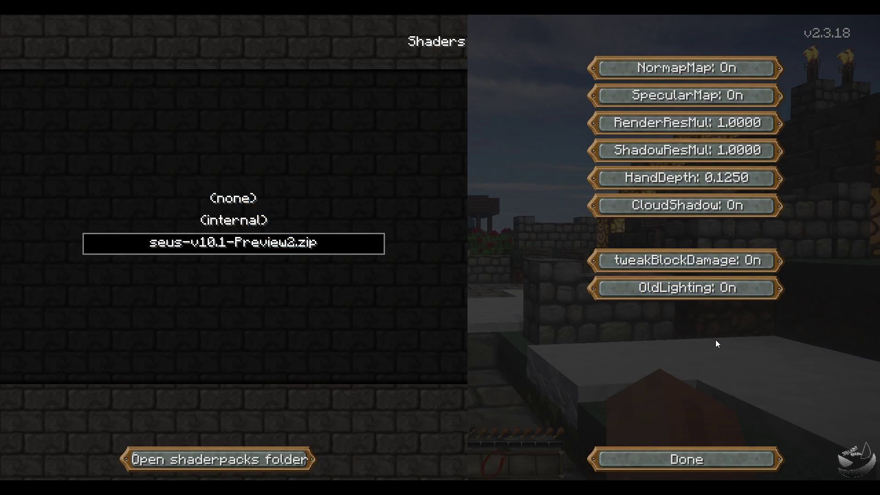
click(680, 209)
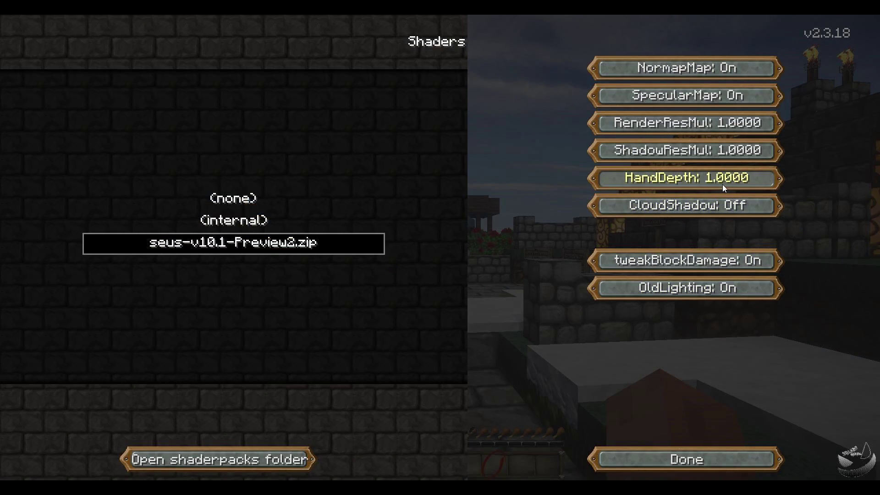
Set HandDepth to 0.0625 and raise both ShadowResMul and RenderResMul to 1.4142 in the shader options.
click(701, 182)
click(701, 182)
click(701, 182)
click(702, 182)
click(701, 182)
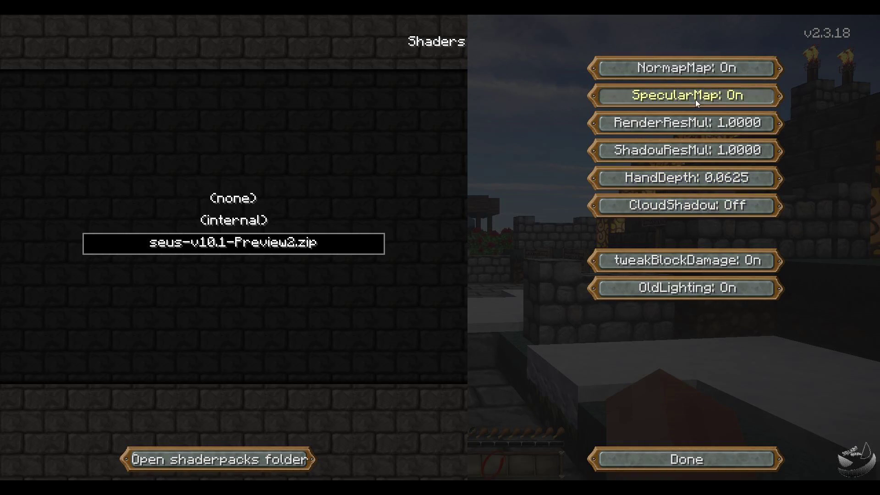
click(694, 161)
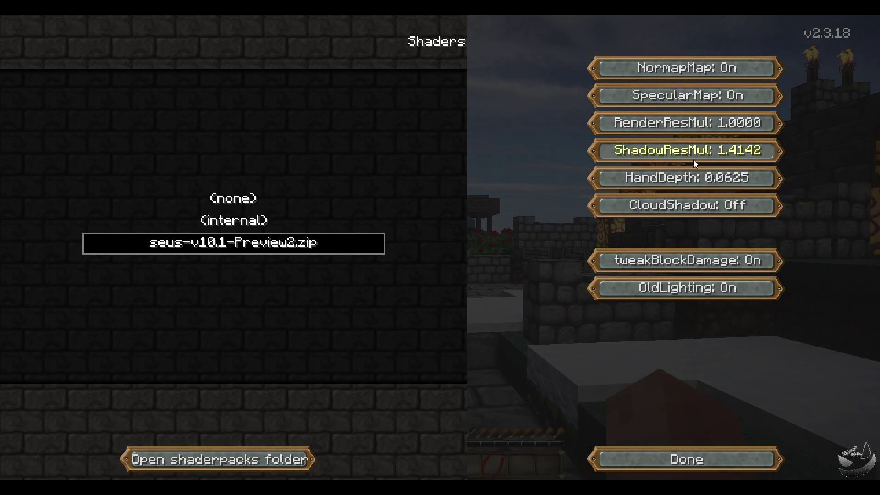
click(694, 124)
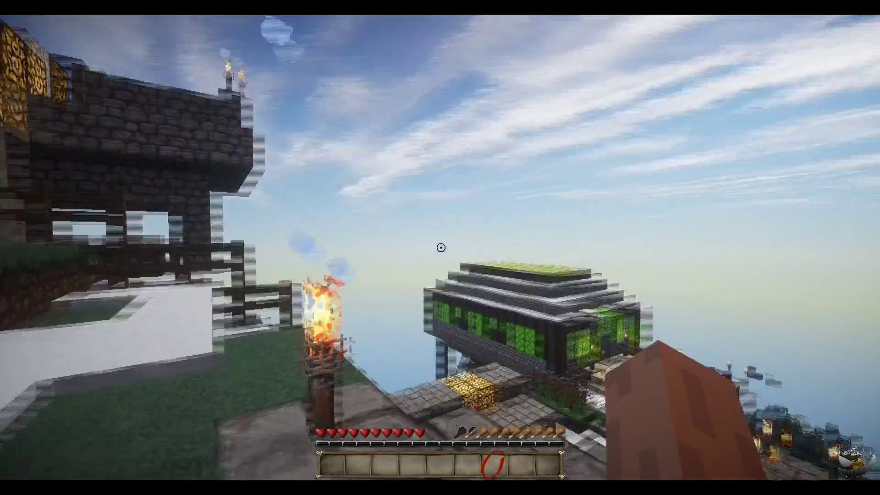
Pause the game, reopen the shader options and cycle ShadowResMul back to 1.0000.
key(Escape)
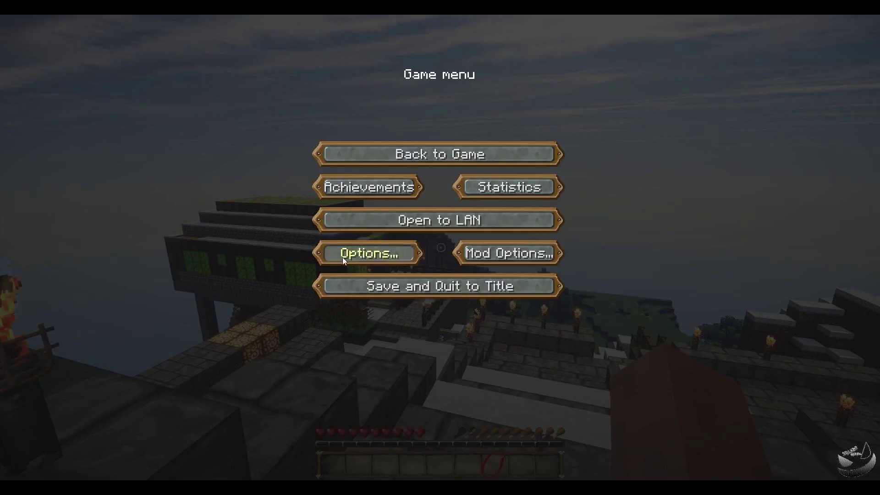
click(342, 257)
click(376, 264)
click(656, 155)
click(656, 155)
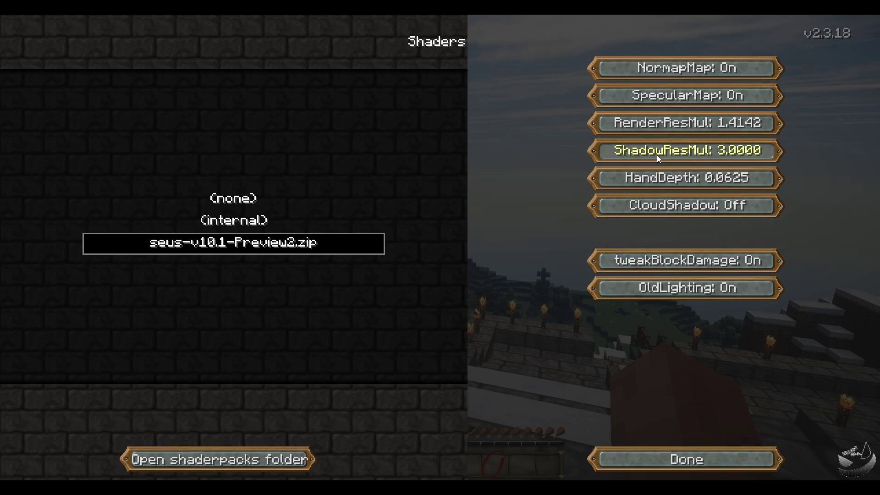
click(657, 155)
click(657, 153)
click(656, 152)
click(656, 152)
click(657, 153)
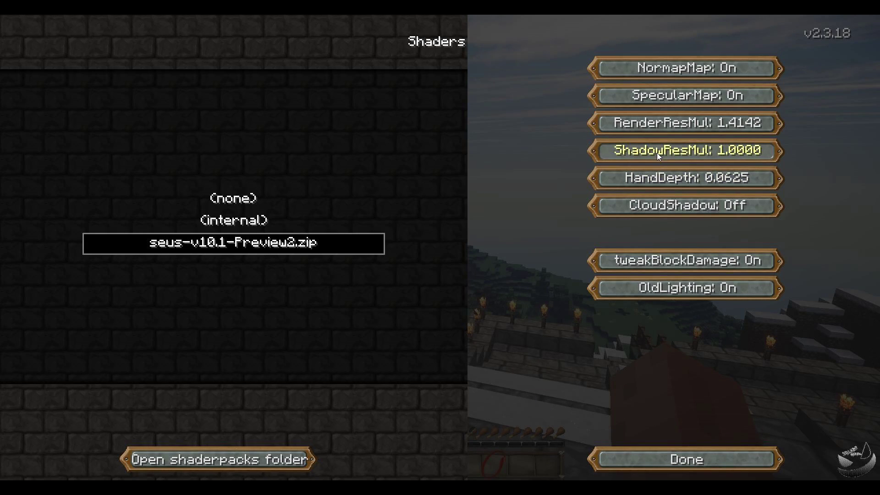
Set RenderResMul to 0.7071, confirm the shader options and return to the game.
click(666, 121)
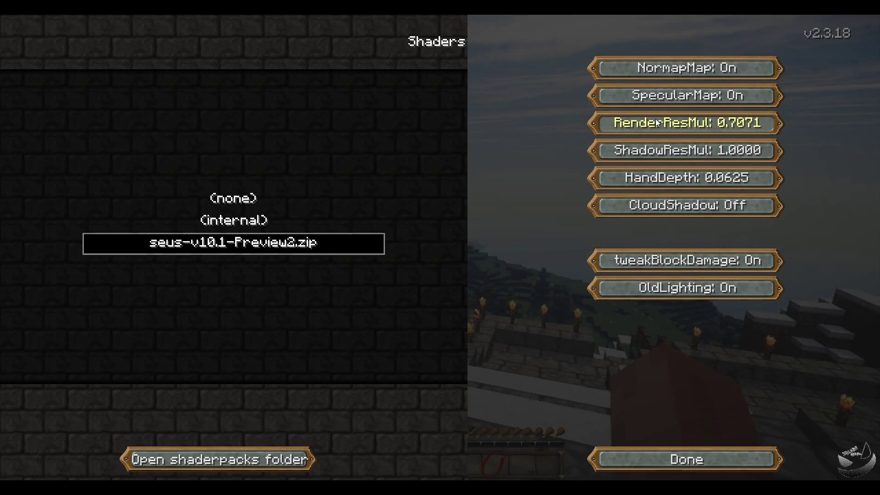
click(648, 460)
key(Escape)
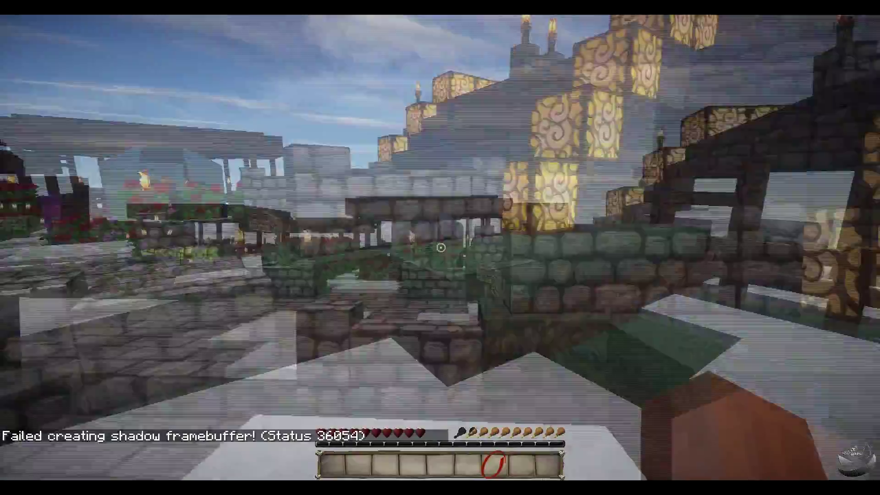
Walk past the signs and up onto the stone platform to inspect the scenery with the new shader settings.
key(w)
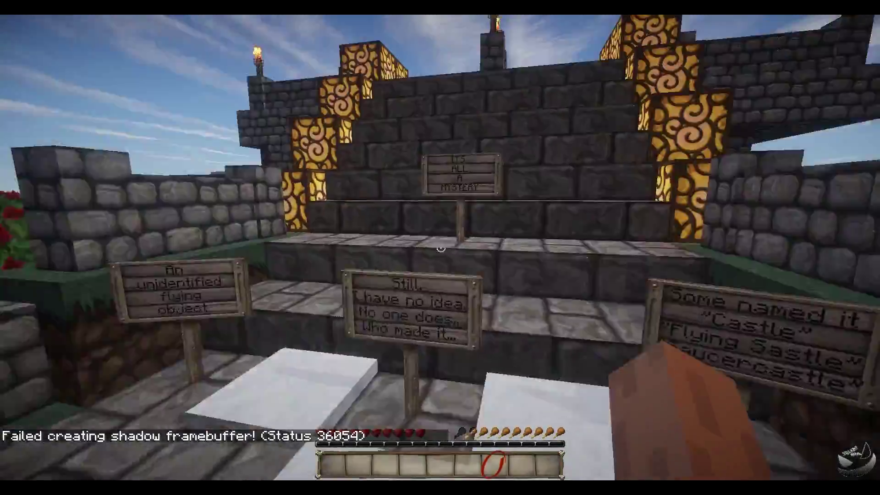
key(w)
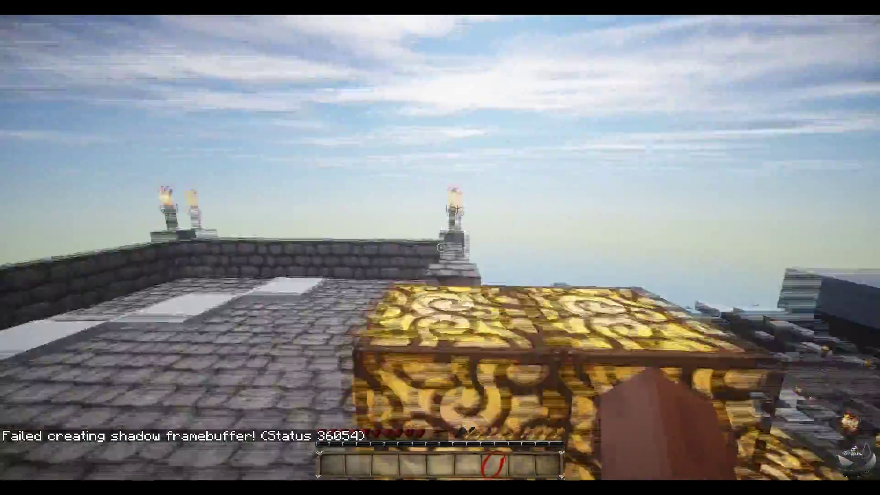
key(w)
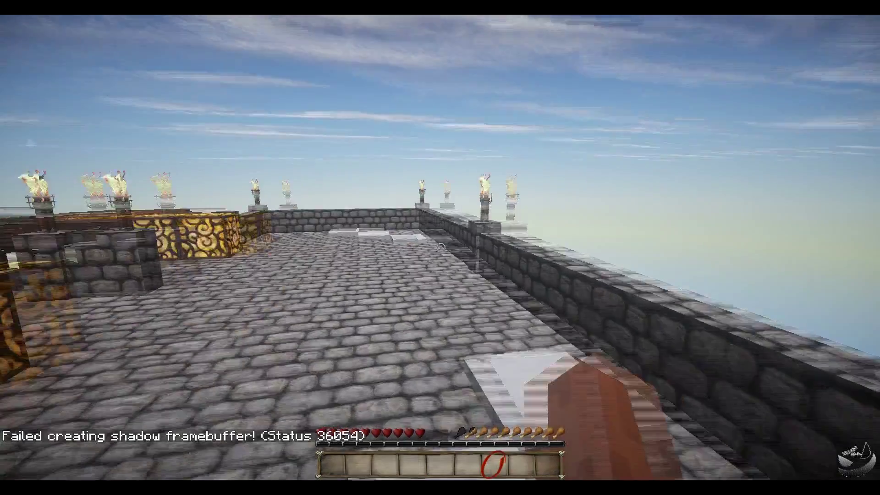
key(w)
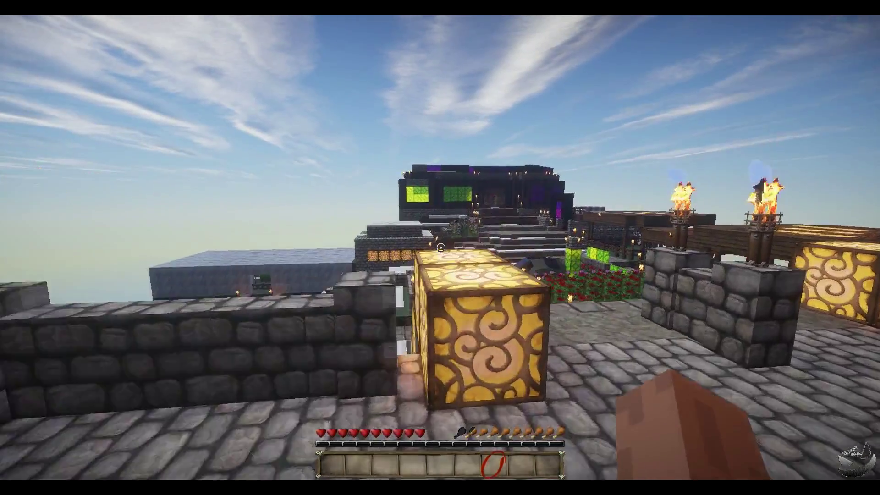
Enter the chat command /time night to switch the world to night.
text(/t)
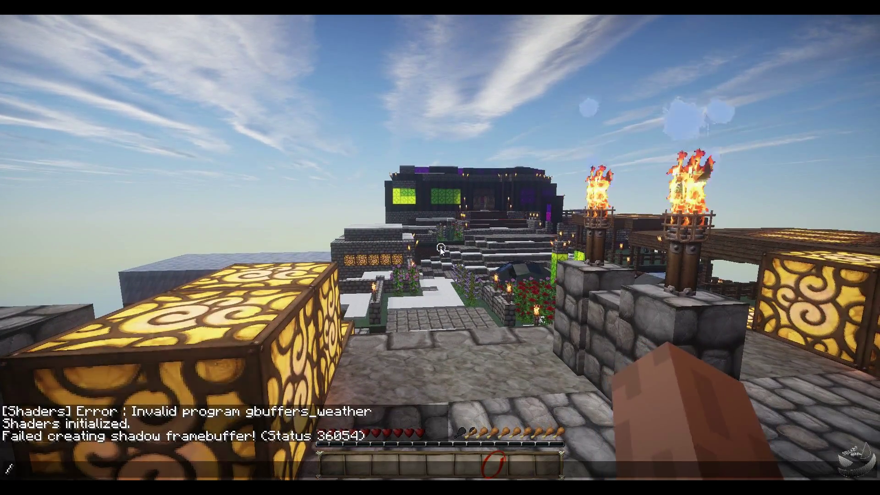
text(ime night)
key(Return)
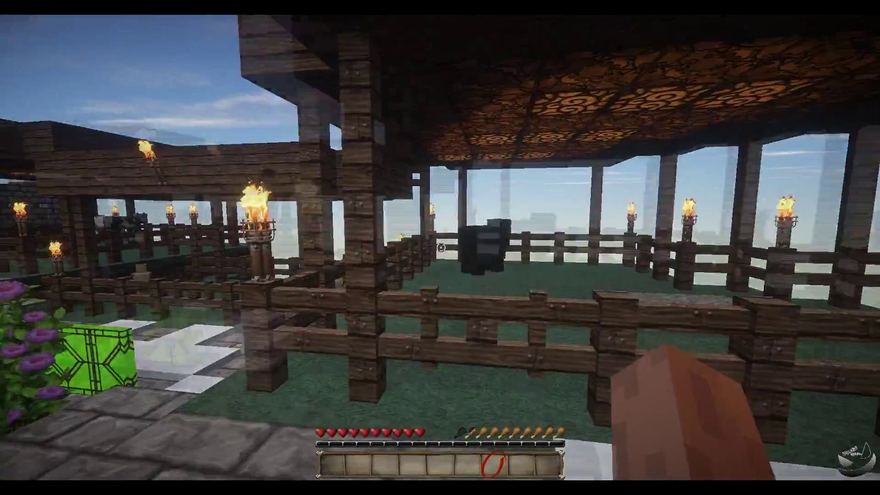
Walk past the fenced pens, the dark building and the flower gardens to examine the shader and resource pack rendering.
key(w)
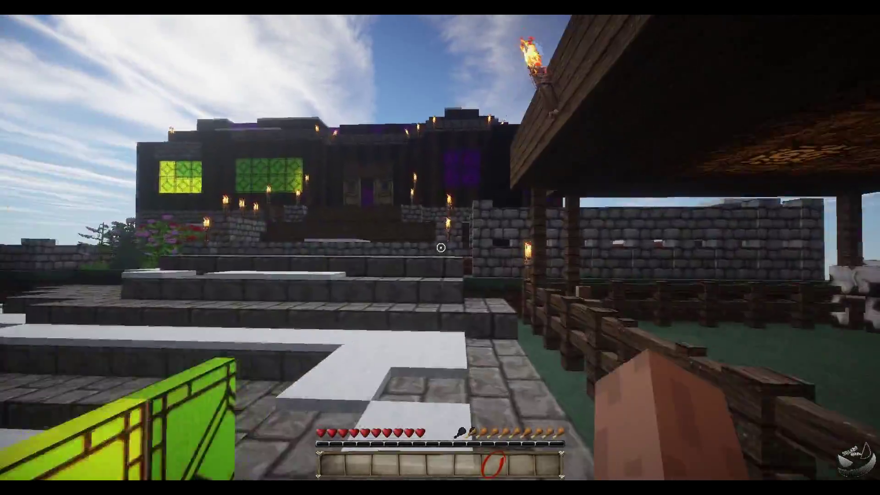
key(w)
key(w)
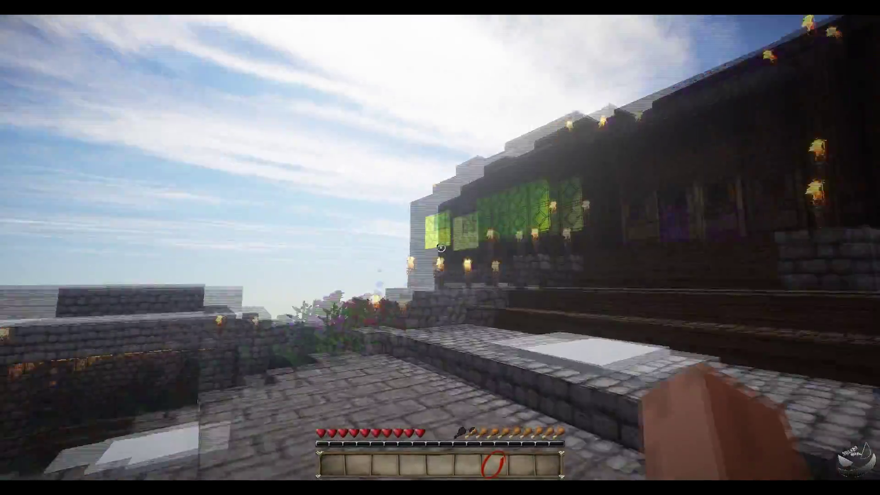
key(w)
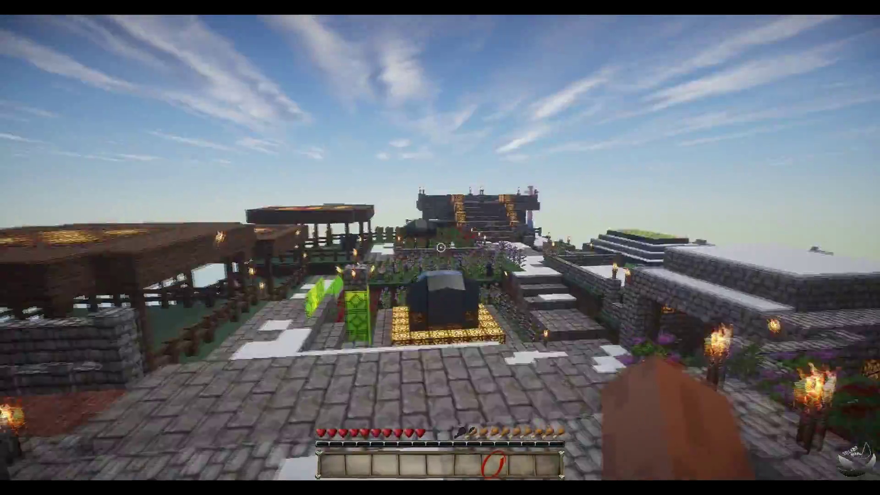
key(w)
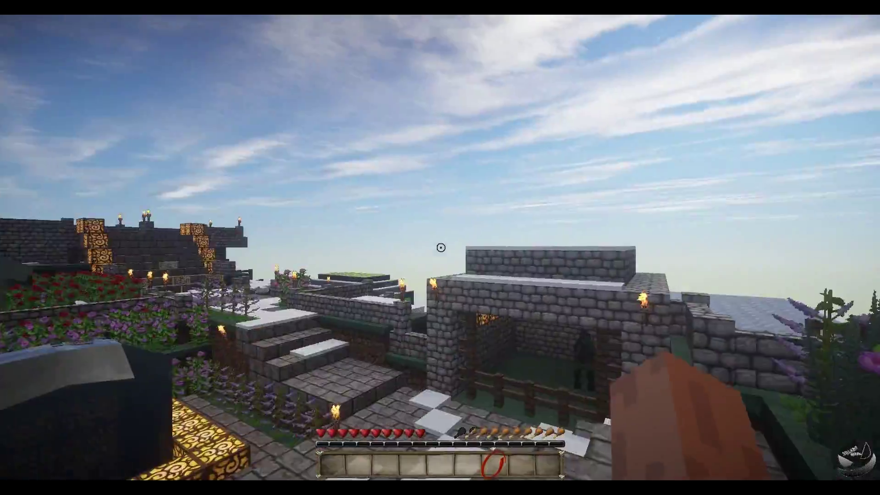
key(w)
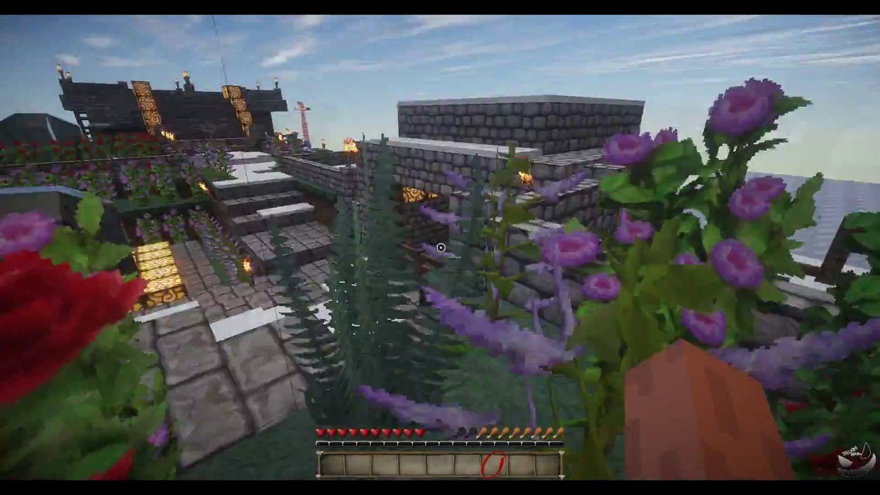
key(w)
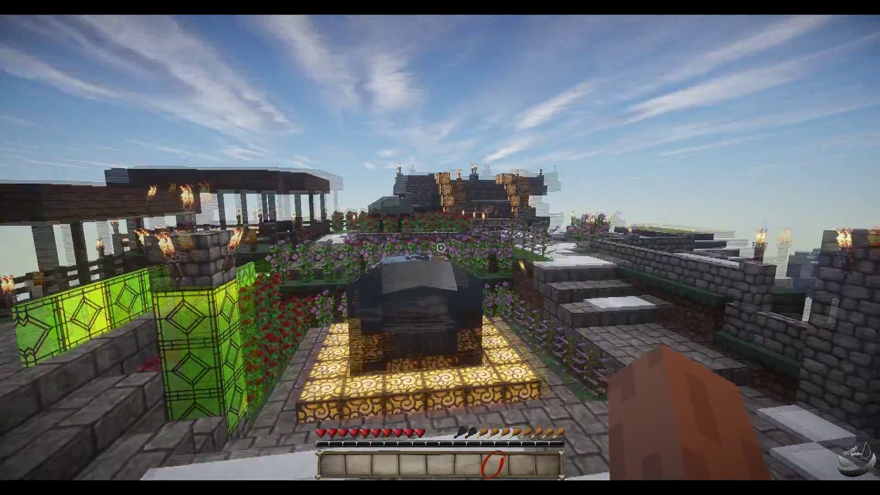